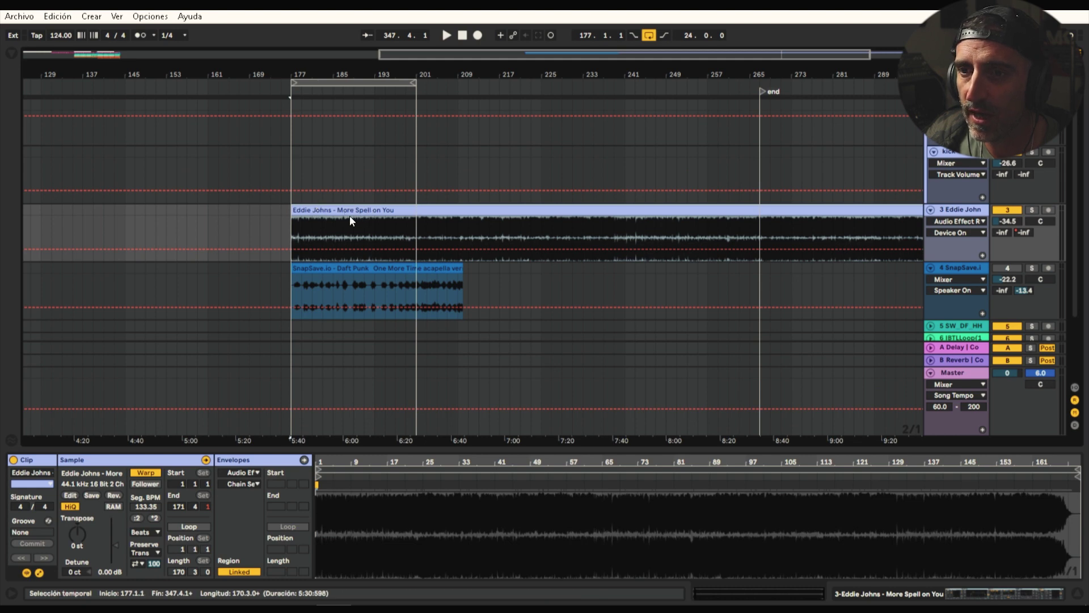
Play the original "Eddie Johns - More Spell on You" clip from bar 177 and examine the start of its waveform
{"action": "key", "text": "space"}
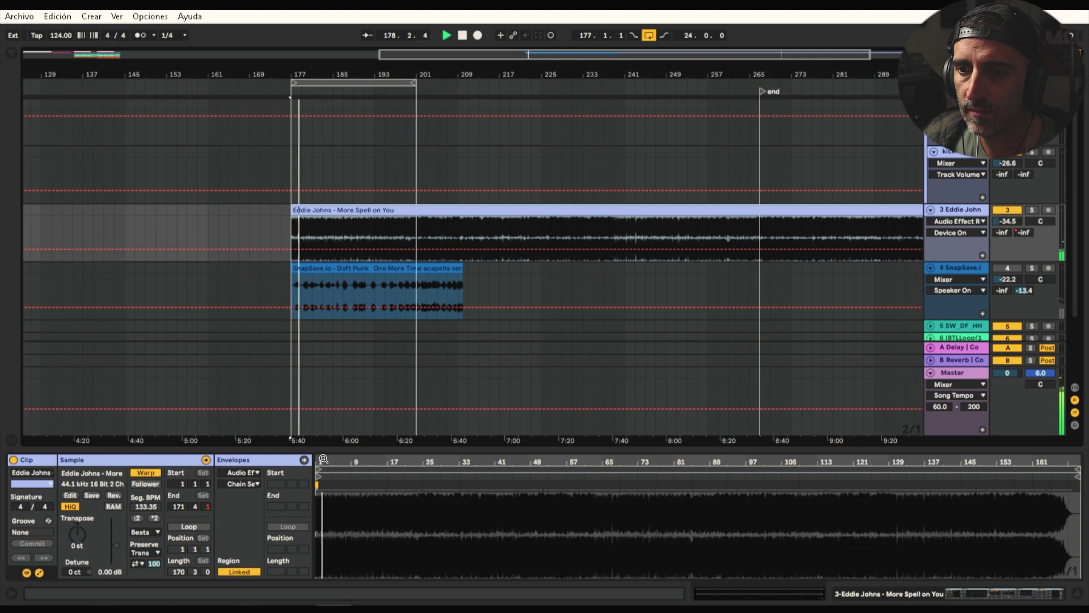
{"action": "left_click_drag", "start_coordinate": [321, 462], "coordinate": [343, 515]}
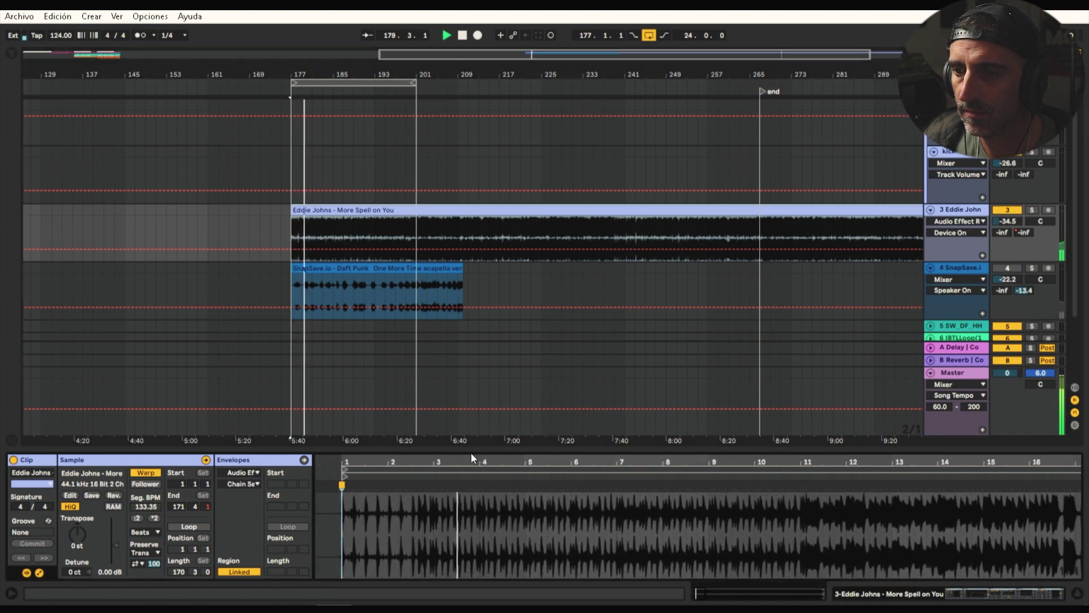
{"action": "mouse_move", "coordinate": [475, 460]}
{"action": "left_mouse_down"}
{"action": "mouse_move", "coordinate": [473, 474]}
{"action": "mouse_move", "coordinate": [474, 460]}
{"action": "left_mouse_up"}
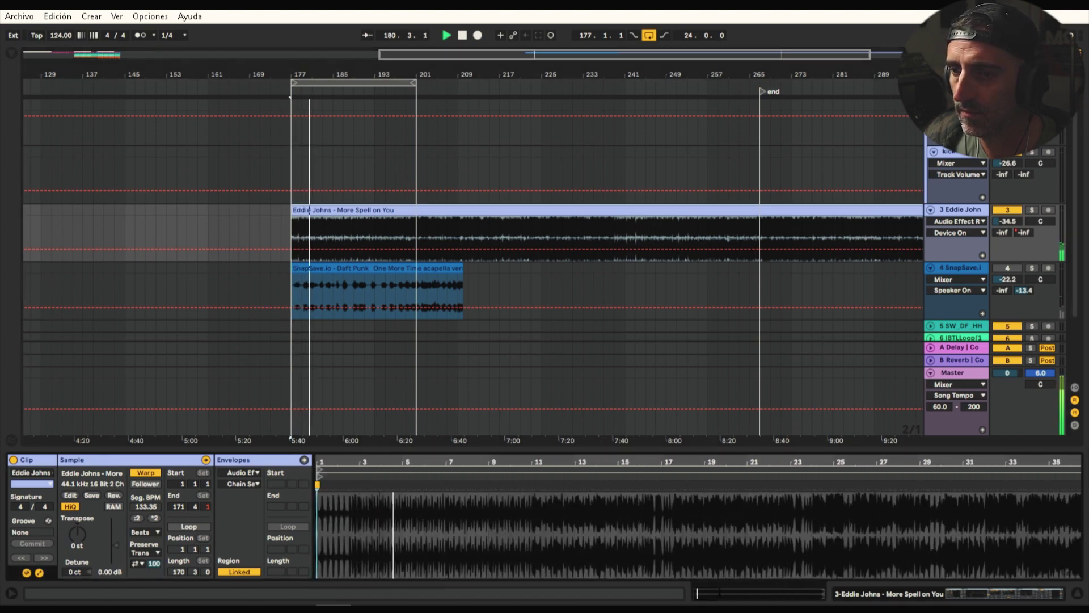
{"action": "key", "text": "space"}
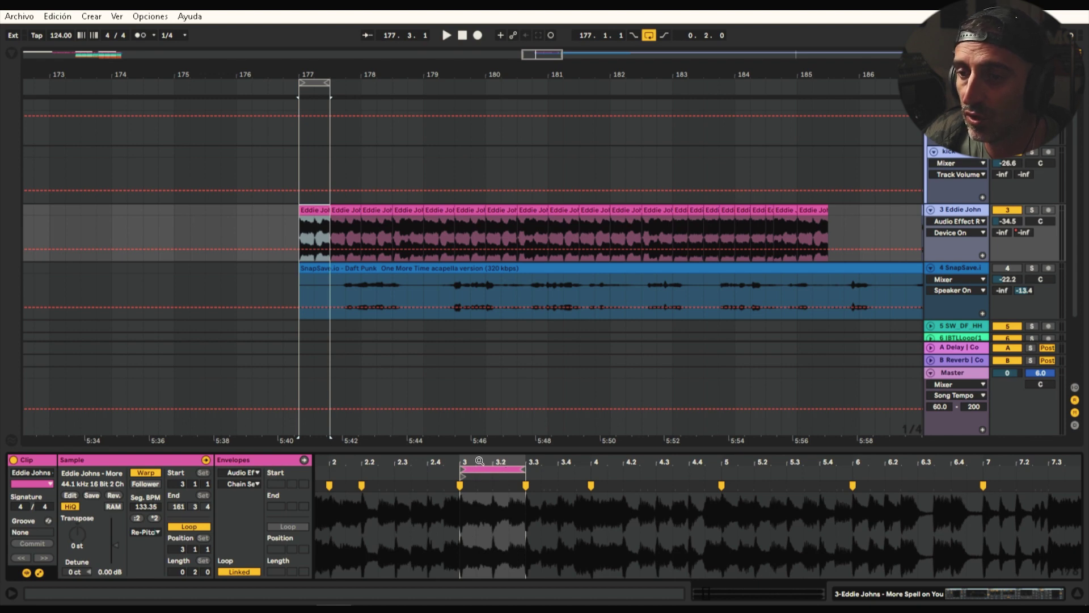
Audition the first chopped clip at bar 177, with its sample start at 3.1.1
{"action": "mouse_move", "coordinate": [479, 461]}
{"action": "left_mouse_down"}
{"action": "mouse_move", "coordinate": [503, 470]}
{"action": "mouse_move", "coordinate": [514, 499]}
{"action": "mouse_move", "coordinate": [723, 440]}
{"action": "mouse_move", "coordinate": [723, 428]}
{"action": "left_mouse_up"}
{"action": "key", "text": "space"}
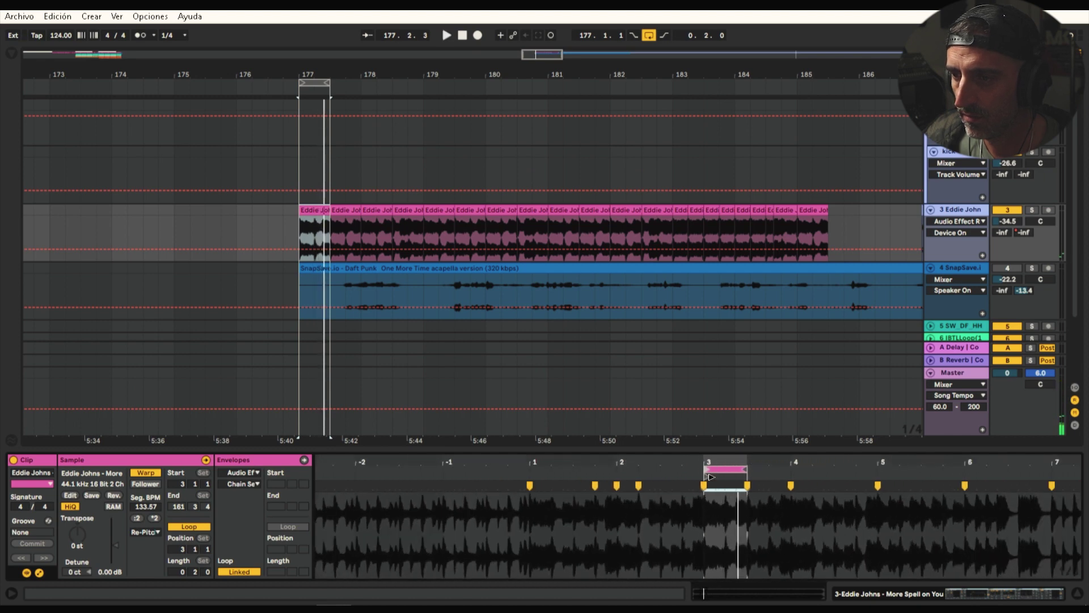
{"action": "mouse_move", "coordinate": [708, 481]}
{"action": "left_mouse_down"}
{"action": "mouse_move", "coordinate": [623, 483]}
{"action": "mouse_move", "coordinate": [704, 478]}
{"action": "left_mouse_up"}
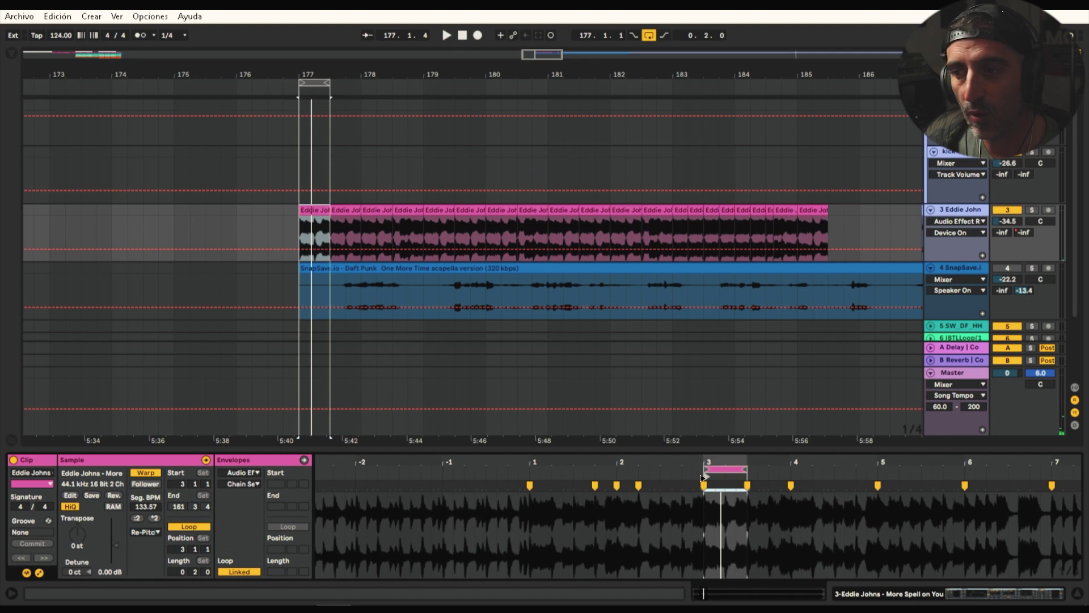
{"action": "key", "text": "space"}
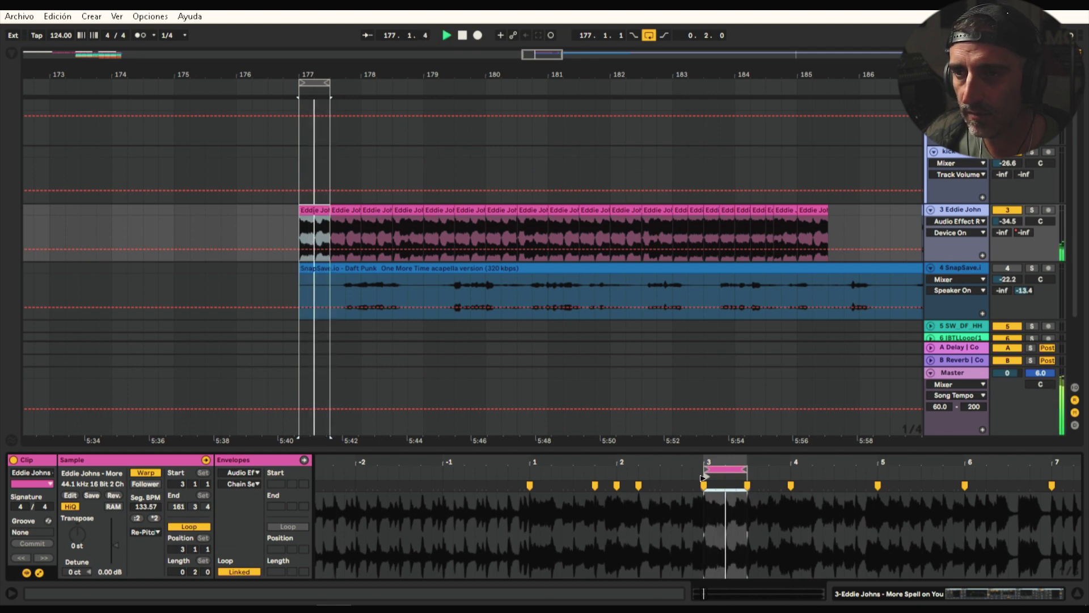
{"action": "key", "text": "space"}
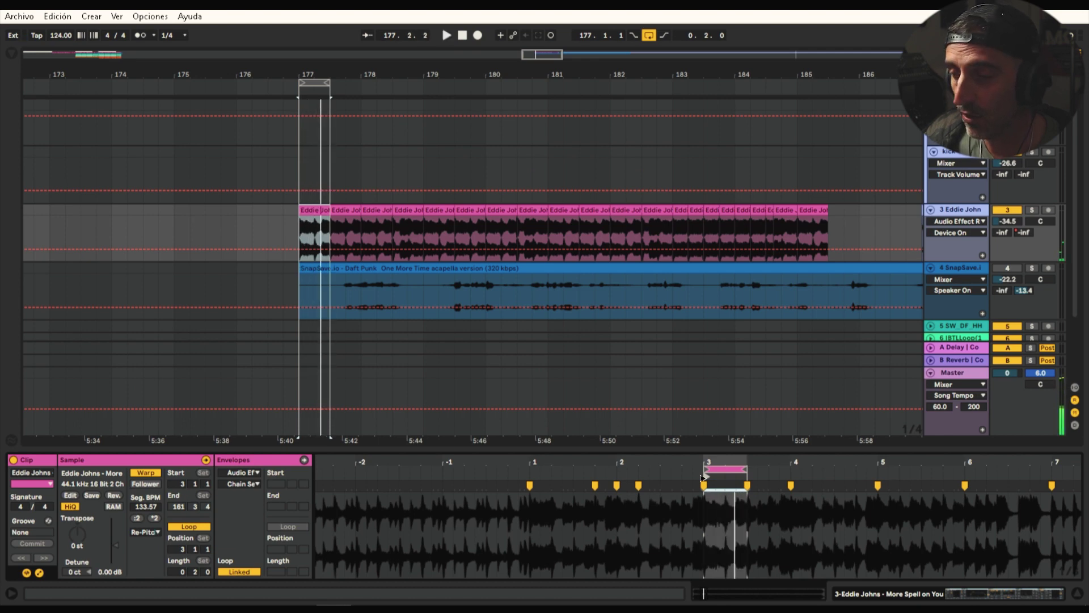
Try the first clip with its start at 2.1.1, audition it, and return the start to 3.1.1
{"action": "left_click_drag", "start_coordinate": [702, 477], "coordinate": [618, 478]}
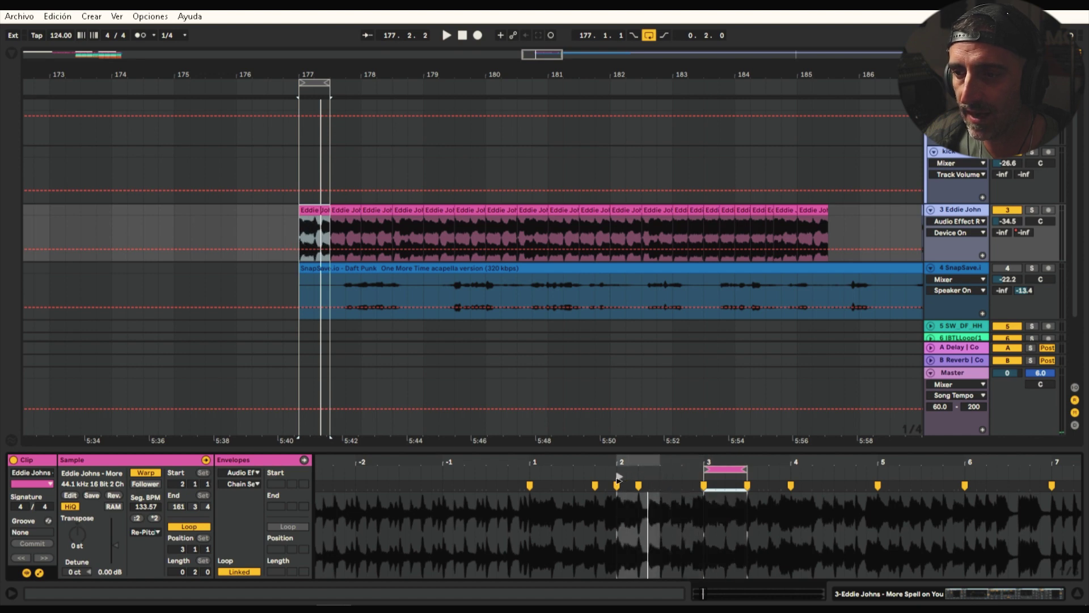
{"action": "key", "text": "space"}
{"action": "key", "text": "space"}
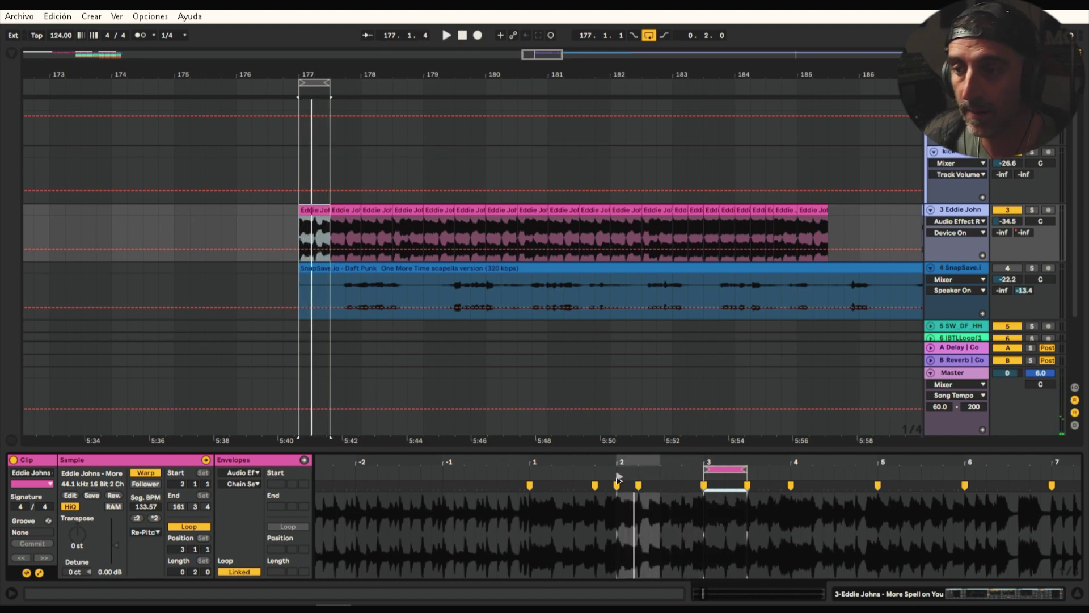
{"action": "mouse_move", "coordinate": [618, 478]}
{"action": "left_mouse_down"}
{"action": "mouse_move", "coordinate": [742, 482]}
{"action": "mouse_move", "coordinate": [703, 482]}
{"action": "left_mouse_up"}
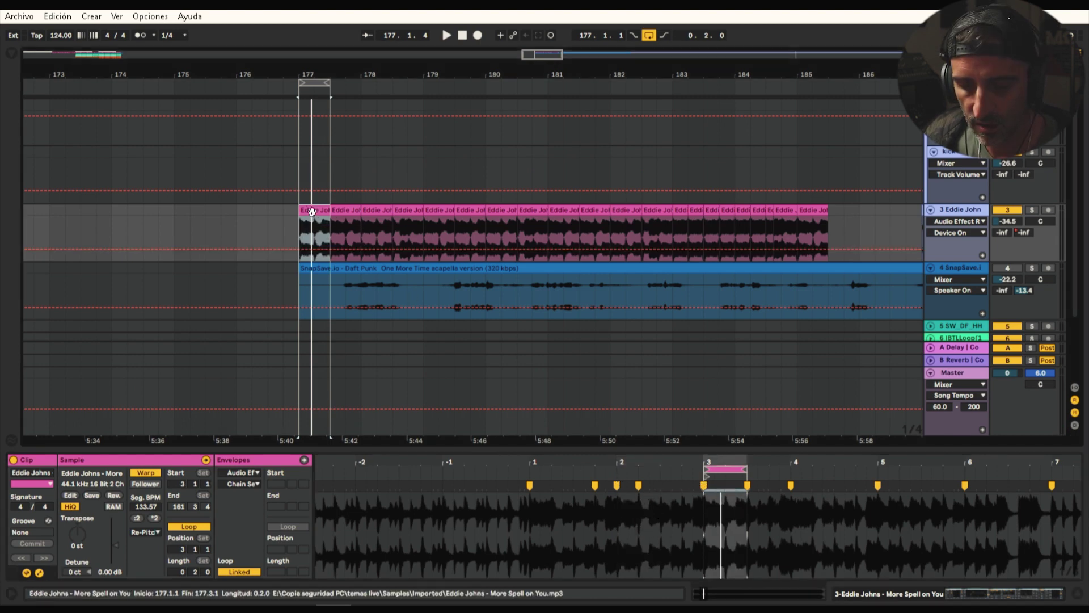
Extend the arrangement loop from 177.1.1 over the first three chopped clips, ending at 178.3.1, and play them
{"action": "key", "text": "Right"}
{"action": "key", "text": "Right"}
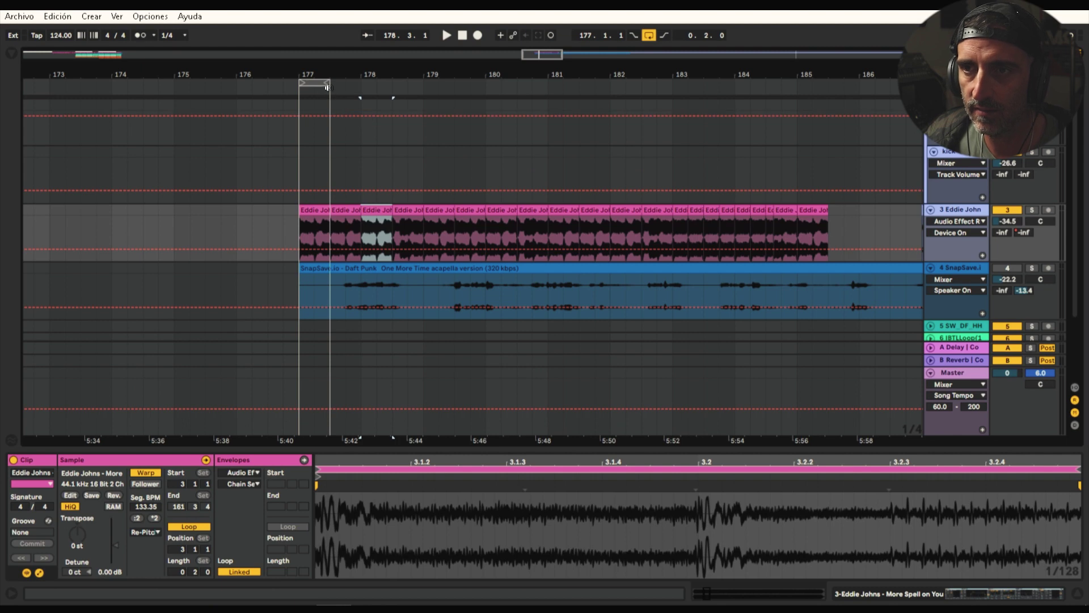
{"action": "left_click_drag", "start_coordinate": [327, 87], "coordinate": [391, 87]}
{"action": "key", "text": "space"}
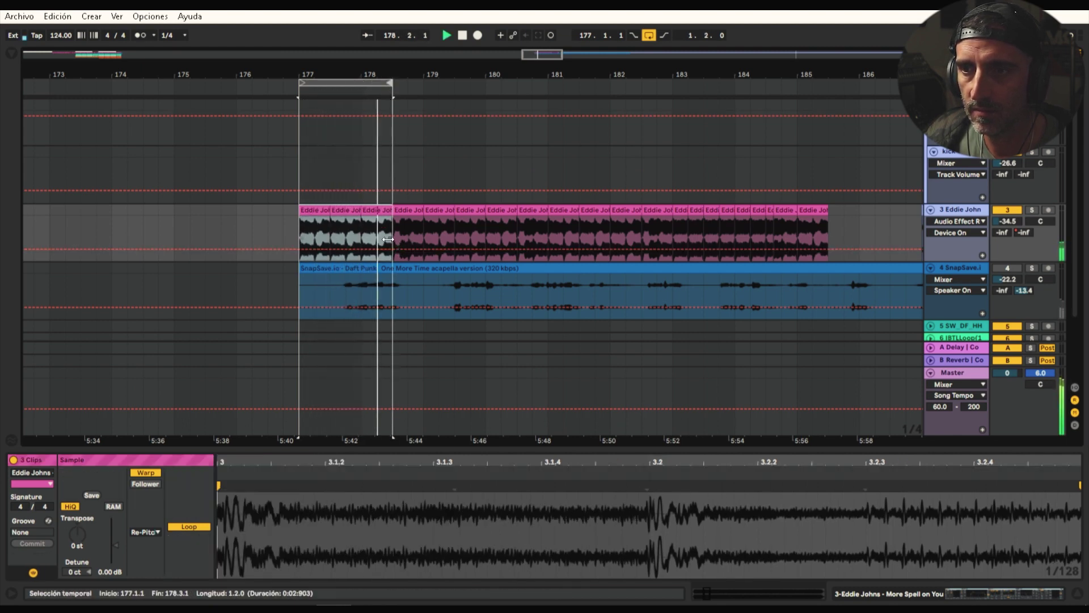
{"action": "key", "text": "space"}
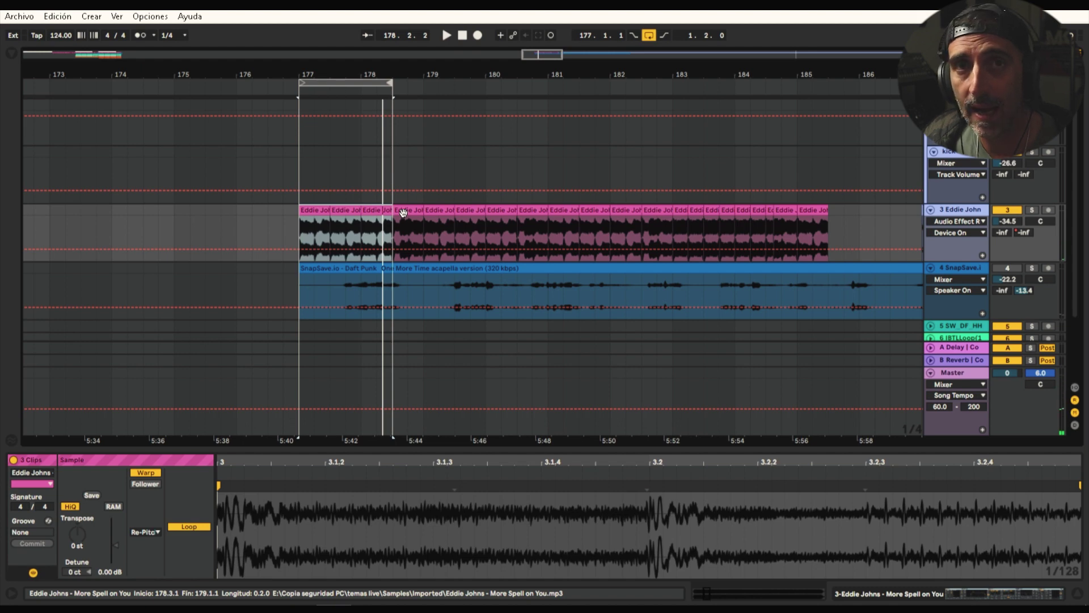
Extend the arrangement loop to two bars and audition the fourth chopped clip at 178.3.1, with its source waveform shown
{"action": "left_click", "coordinate": [403, 213], "text": "shift"}
{"action": "left_click", "coordinate": [404, 212]}
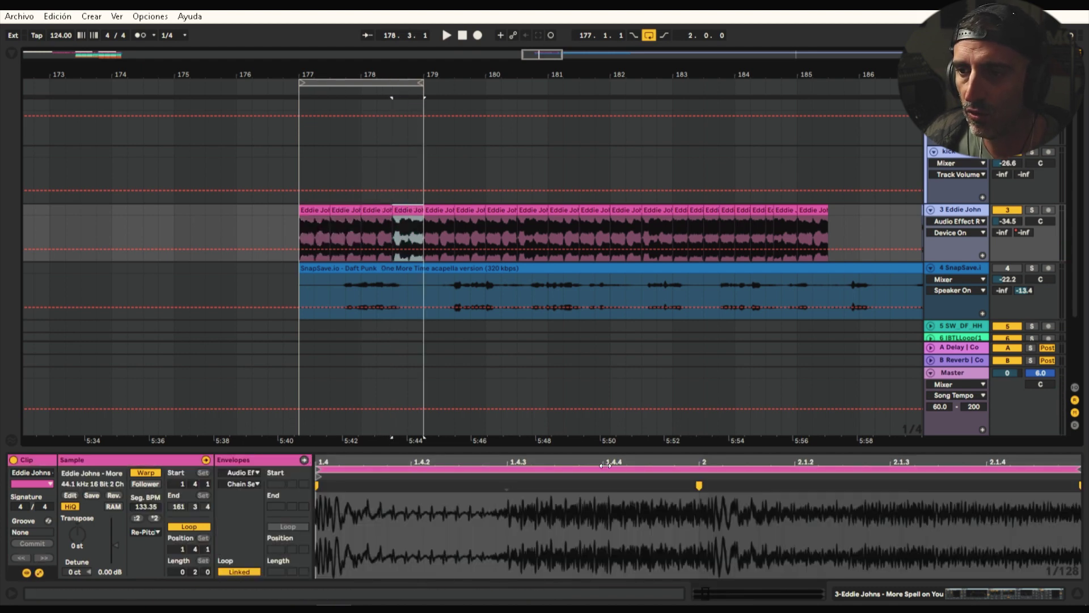
{"action": "left_click_drag", "start_coordinate": [597, 462], "coordinate": [595, 404]}
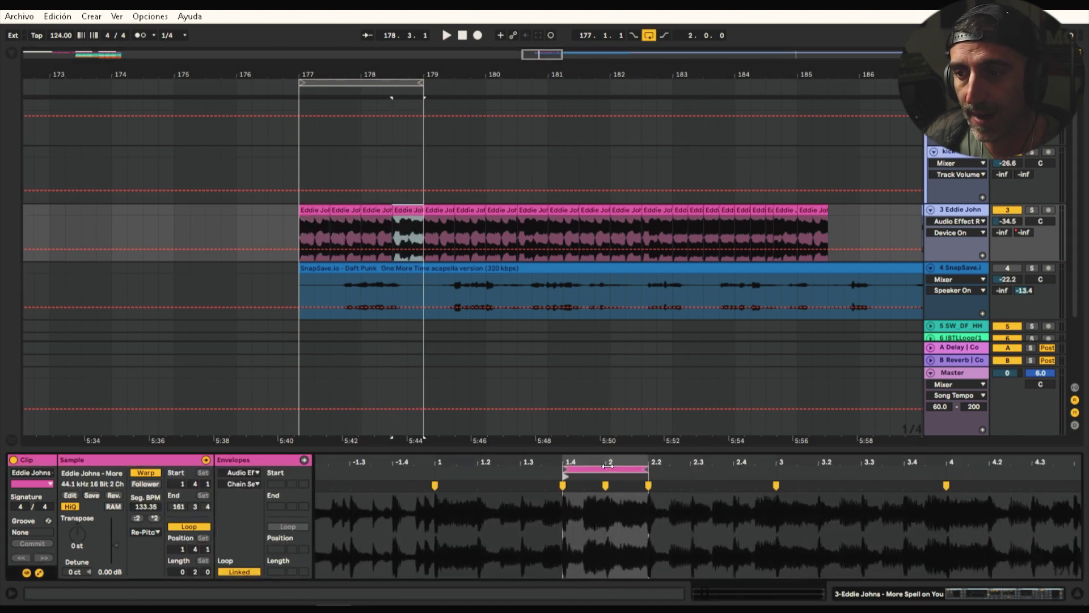
{"action": "key", "text": "space"}
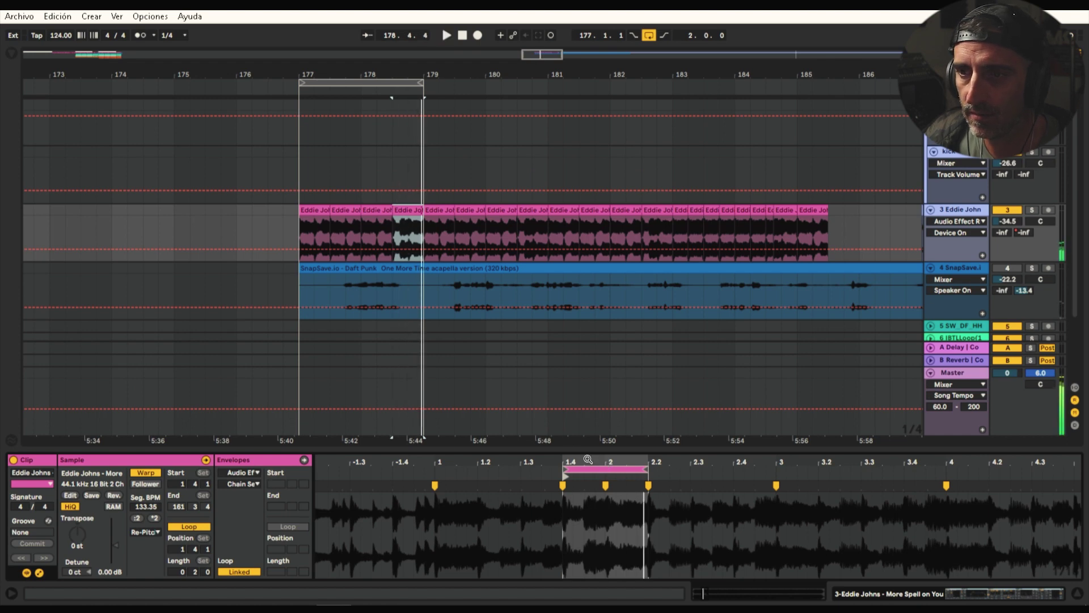
Play through the two-bar loop and examine where the first clip's slice sits in the sample waveform
{"action": "left_click", "coordinate": [315, 209]}
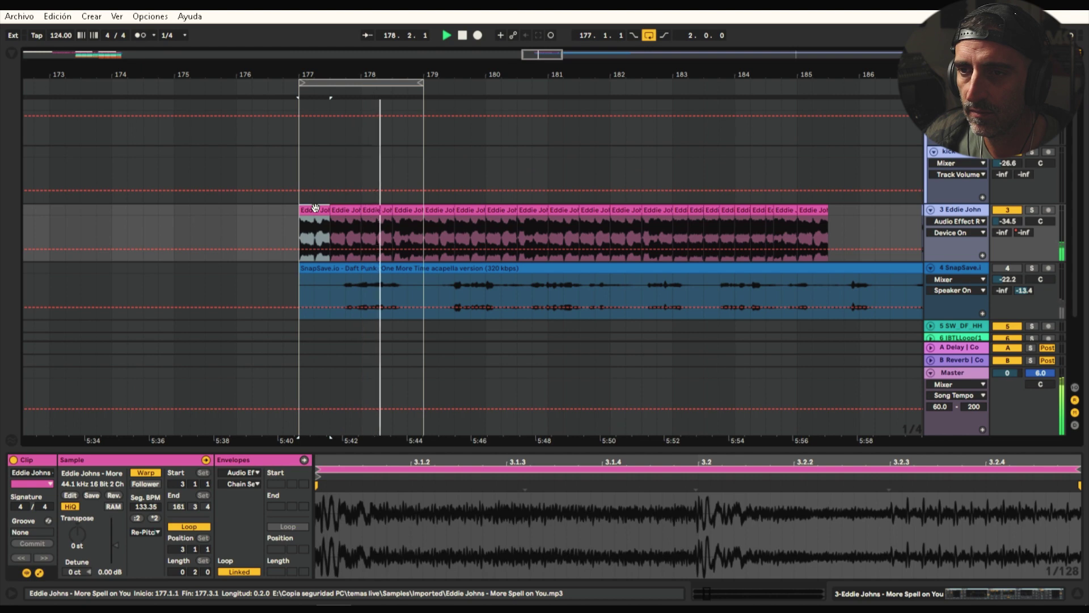
{"action": "key", "text": "space"}
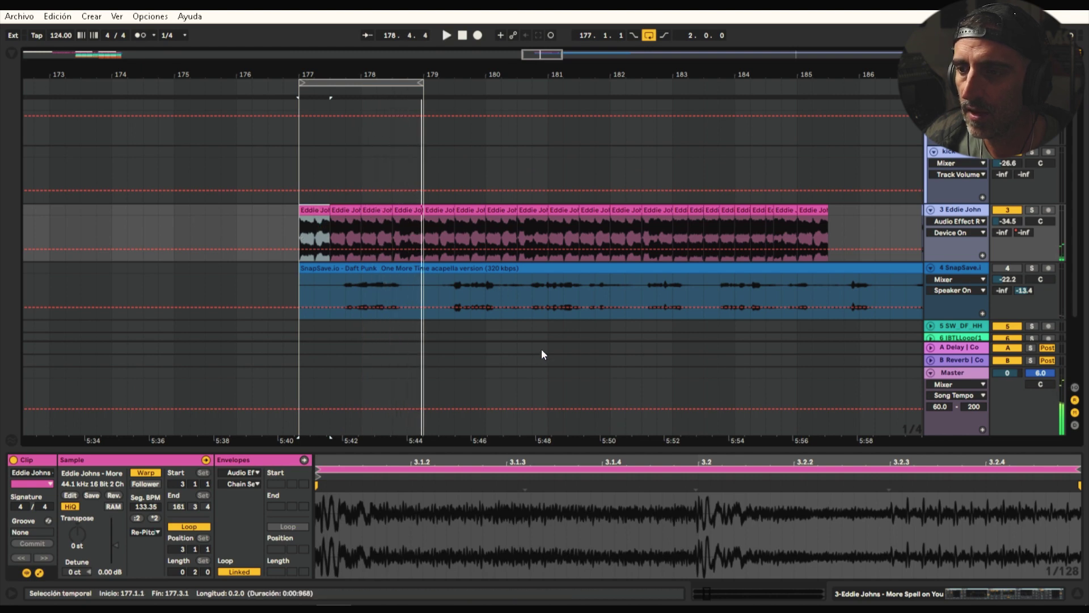
{"action": "left_click_drag", "start_coordinate": [544, 461], "coordinate": [616, 385]}
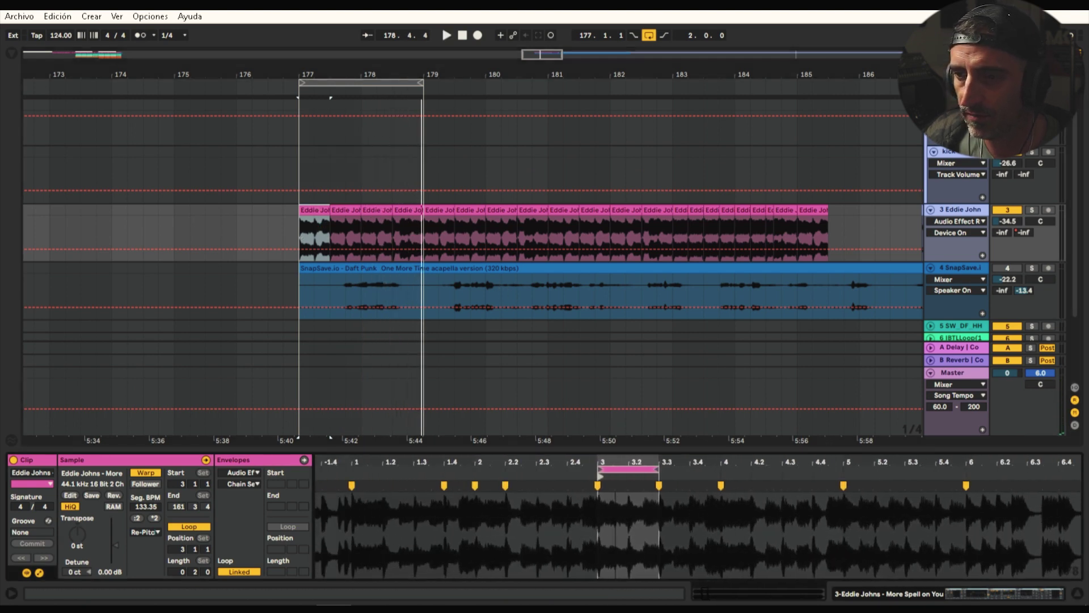
Move the two-bar arrangement loop to start at bar 181 and play the clips inside it
{"action": "left_click_drag", "start_coordinate": [370, 82], "coordinate": [497, 74]}
{"action": "key", "text": "Up"}
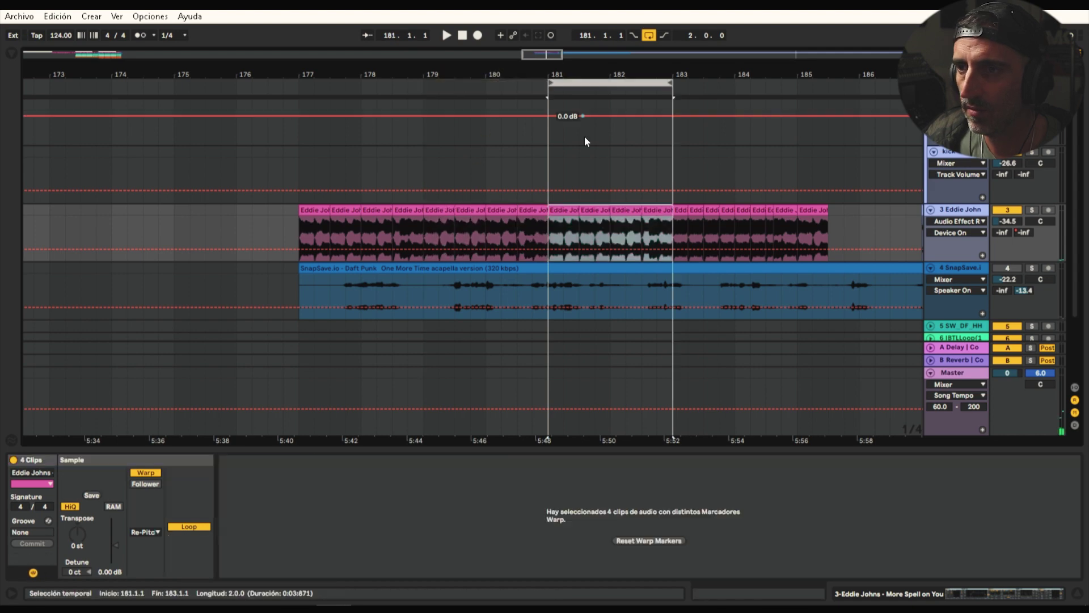
{"action": "key", "text": "space"}
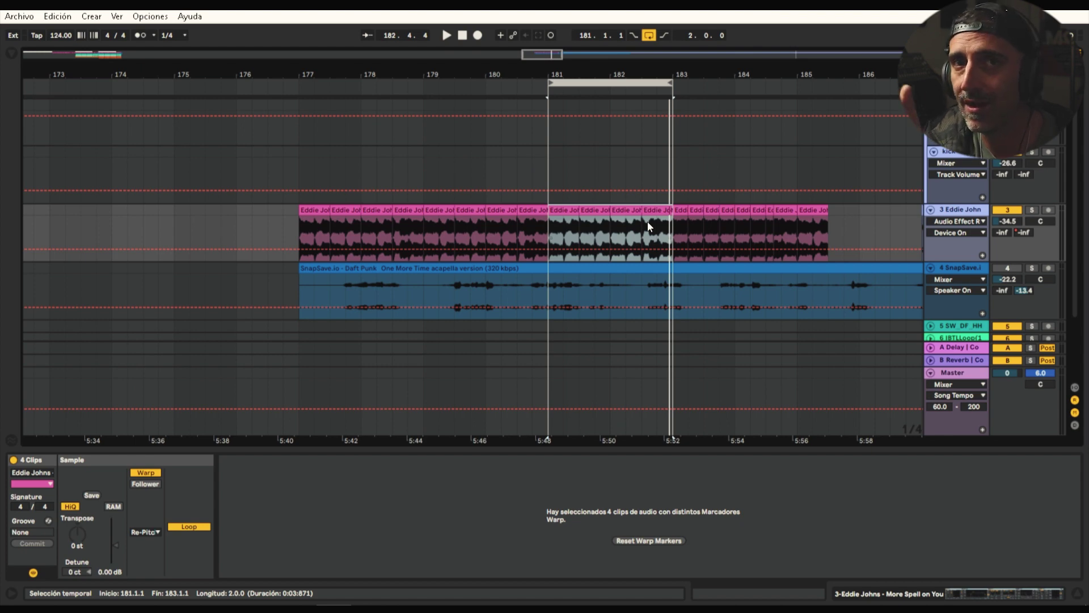
Move the two-bar arrangement loop to start at bar 183 and audition the one-beat clip there
{"action": "key", "text": "space"}
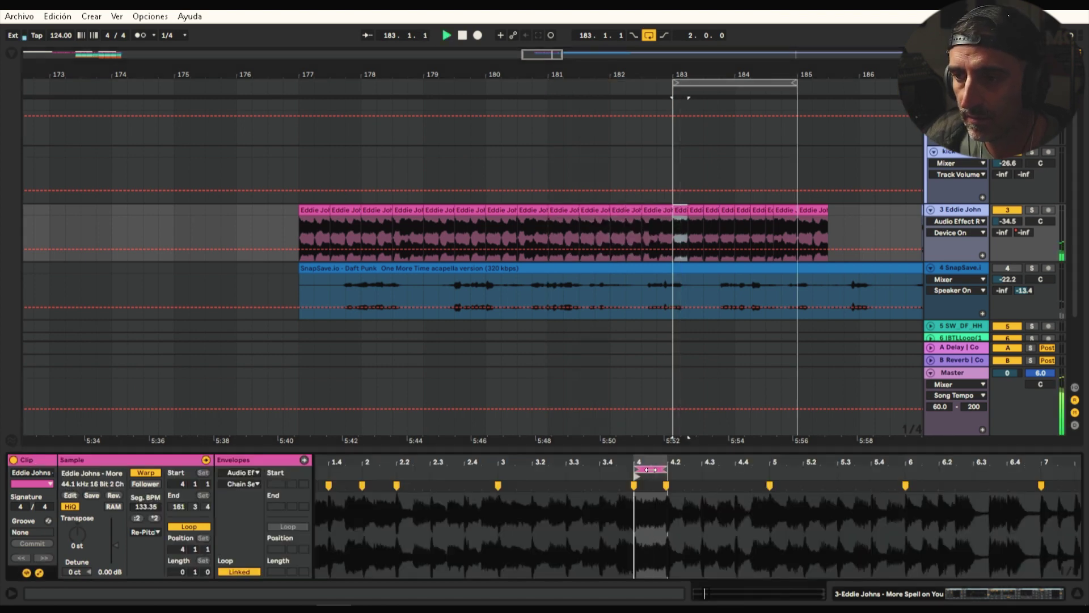
{"action": "key", "text": "space"}
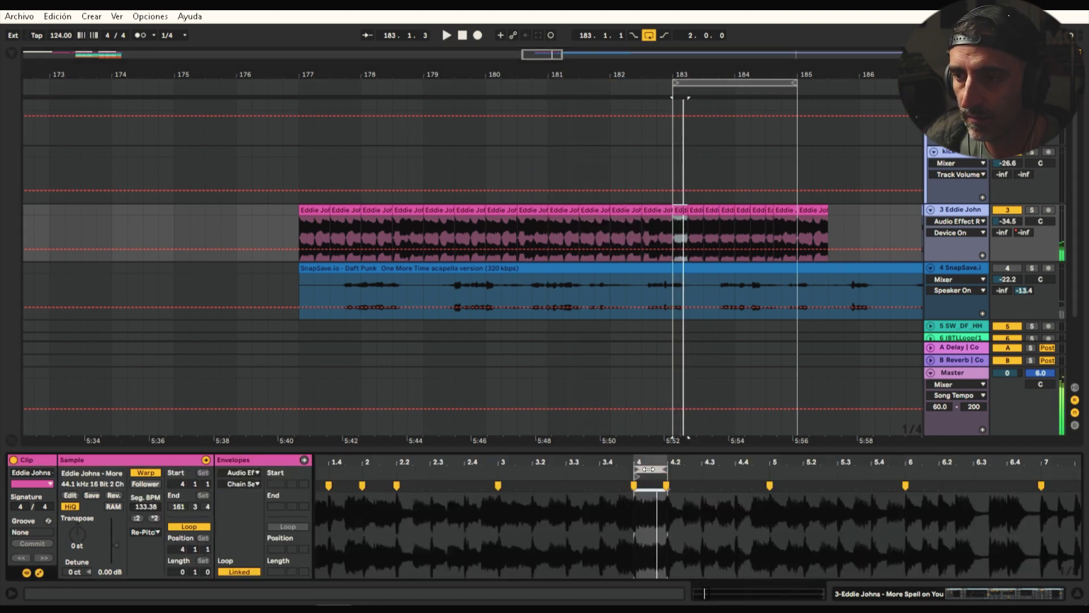
{"action": "mouse_move", "coordinate": [646, 472]}
{"action": "left_mouse_down"}
{"action": "mouse_move", "coordinate": [629, 472]}
{"action": "mouse_move", "coordinate": [651, 470]}
{"action": "left_mouse_up"}
{"action": "left_click", "coordinate": [631, 471]}
{"action": "key", "text": "space"}
{"action": "key", "text": "space"}
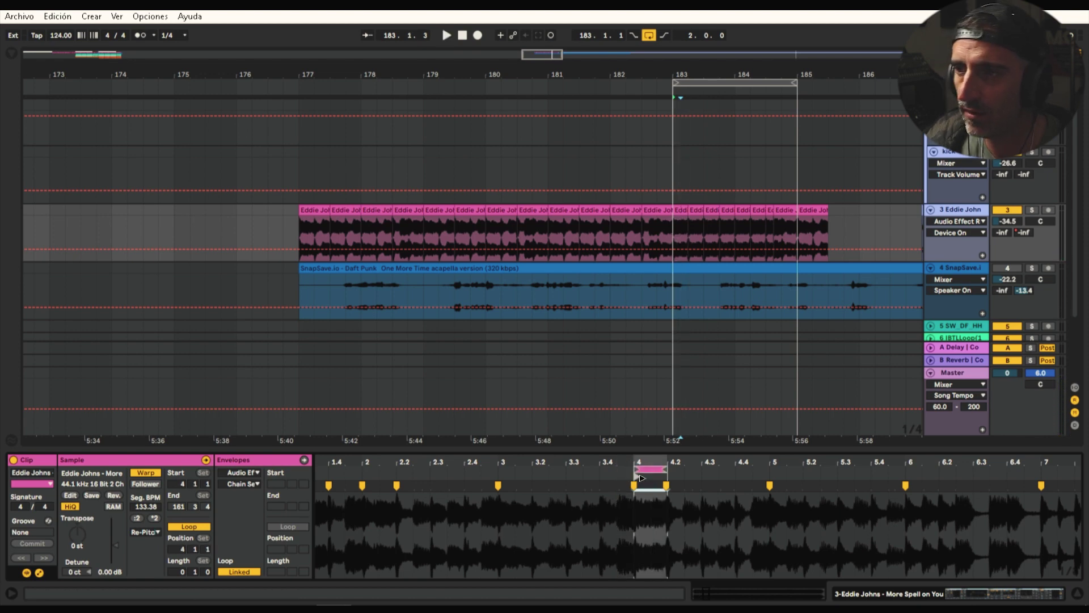
{"action": "key", "text": "space"}
{"action": "key", "text": "space"}
Select the one-beat clip at bar 183 and view its warp mode options, keeping Re-Pitch
{"action": "left_click", "coordinate": [681, 210]}
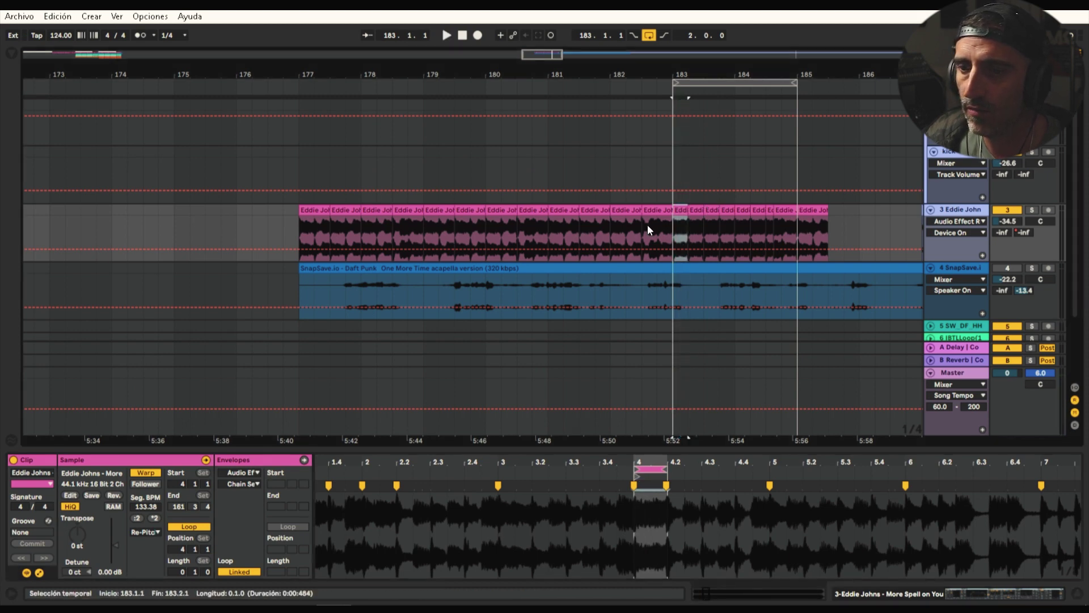
{"action": "left_click", "coordinate": [154, 531]}
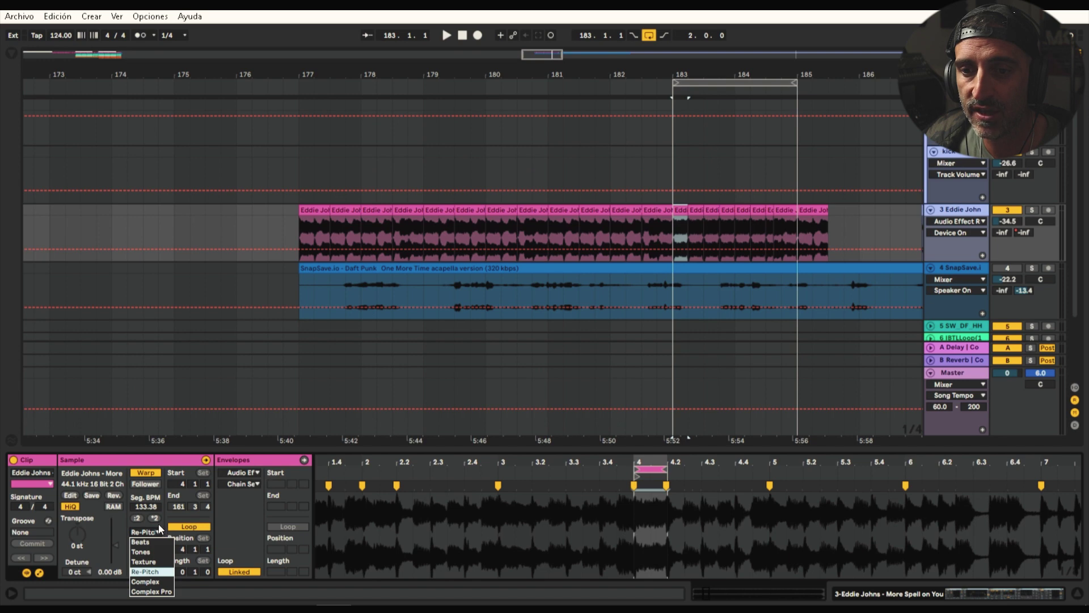
{"action": "left_click", "coordinate": [160, 531]}
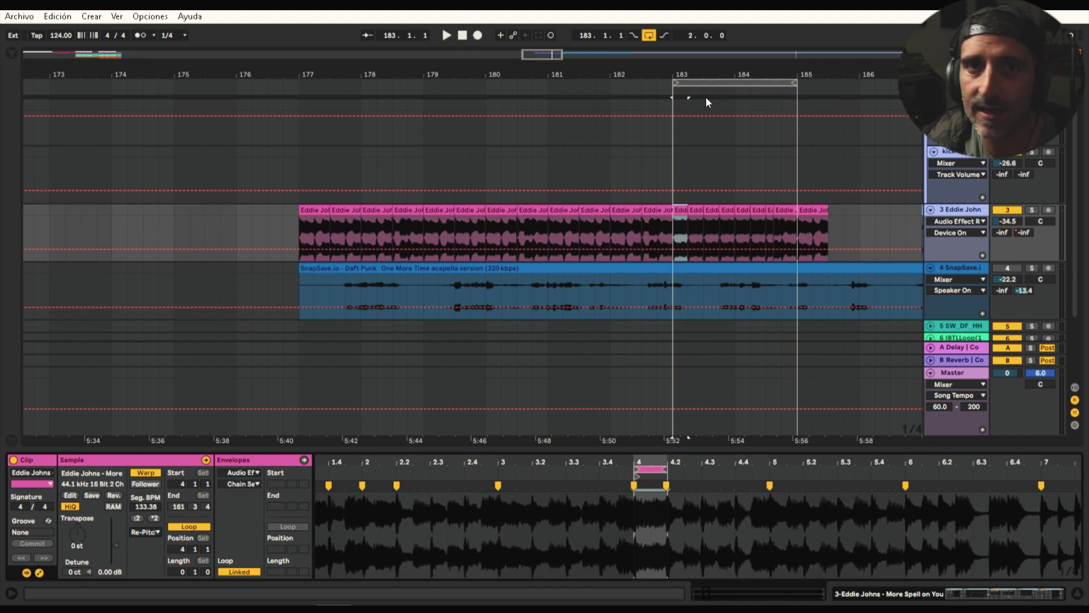
Try moving the warp marker just before 4.2 onto 4.2 in the clip at bar 183, and play the loop
{"action": "key", "text": "z"}
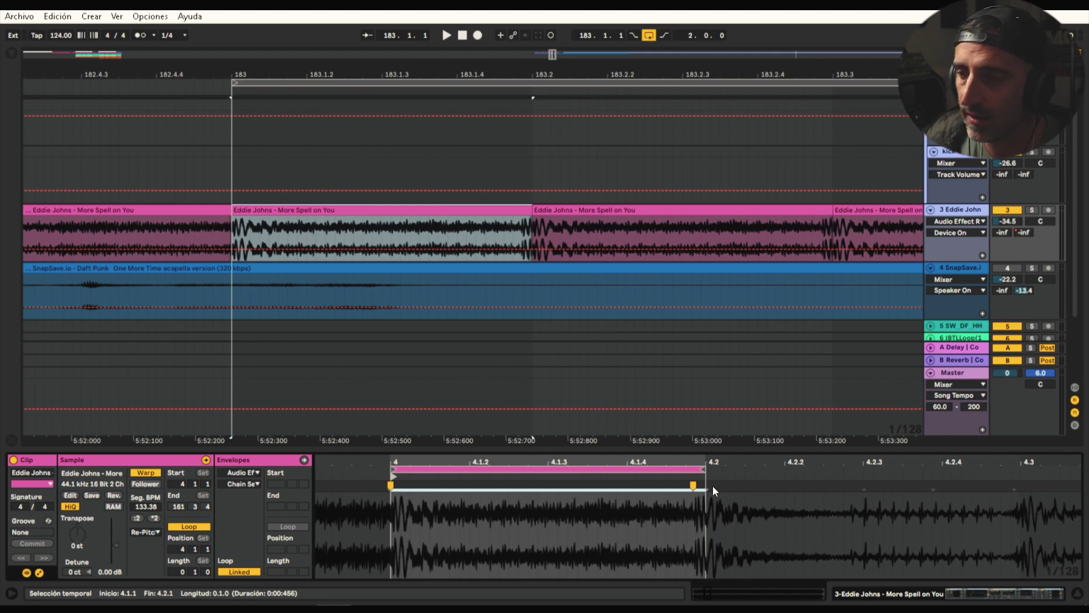
{"action": "left_click_drag", "start_coordinate": [693, 485], "coordinate": [705, 484]}
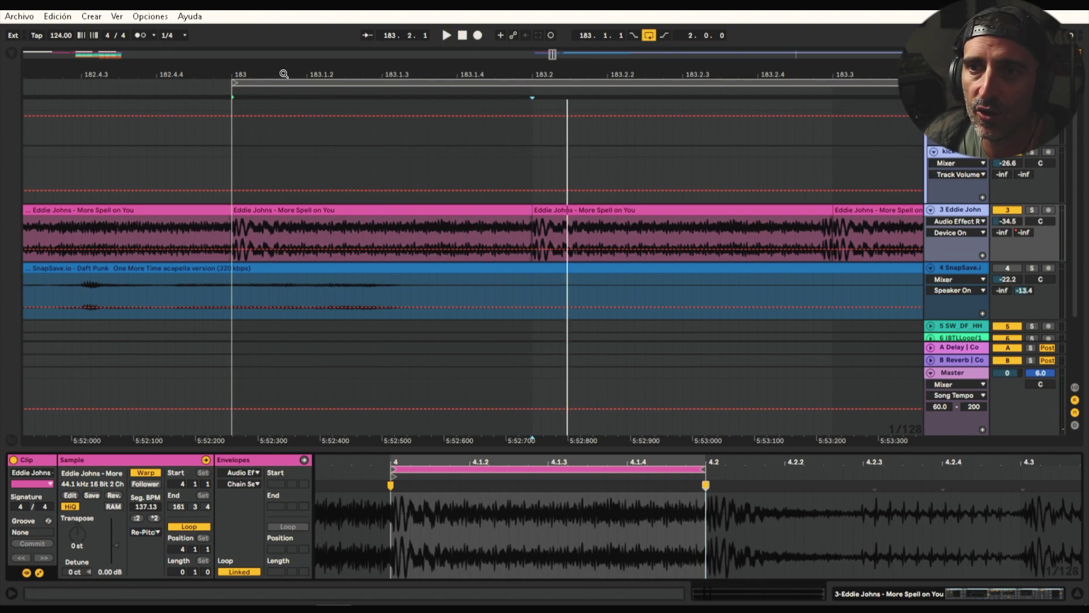
{"action": "left_click_drag", "start_coordinate": [284, 73], "coordinate": [396, 34]}
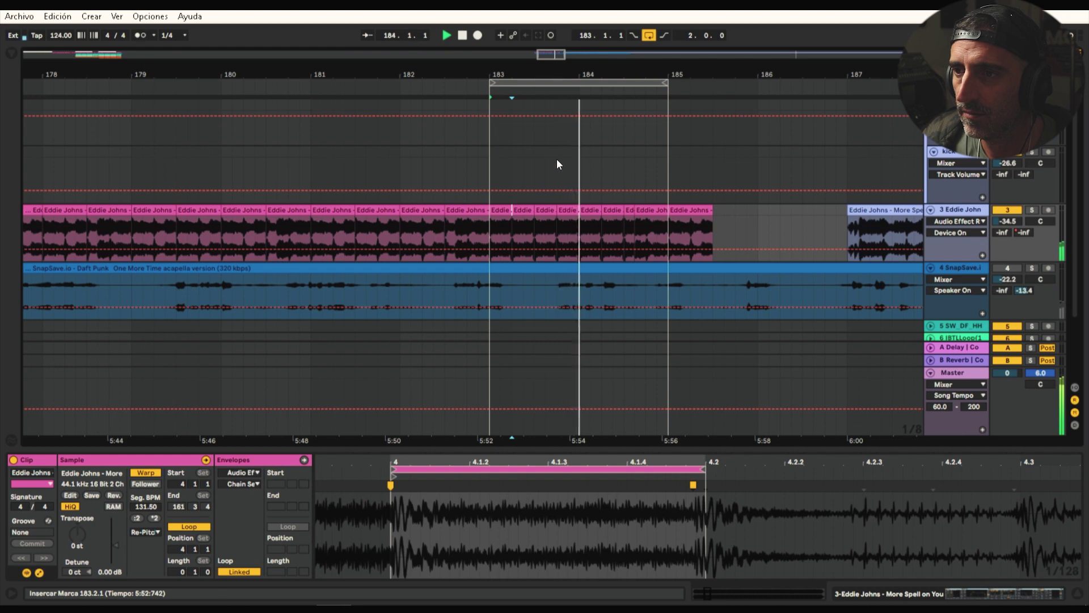
{"action": "key", "text": "space"}
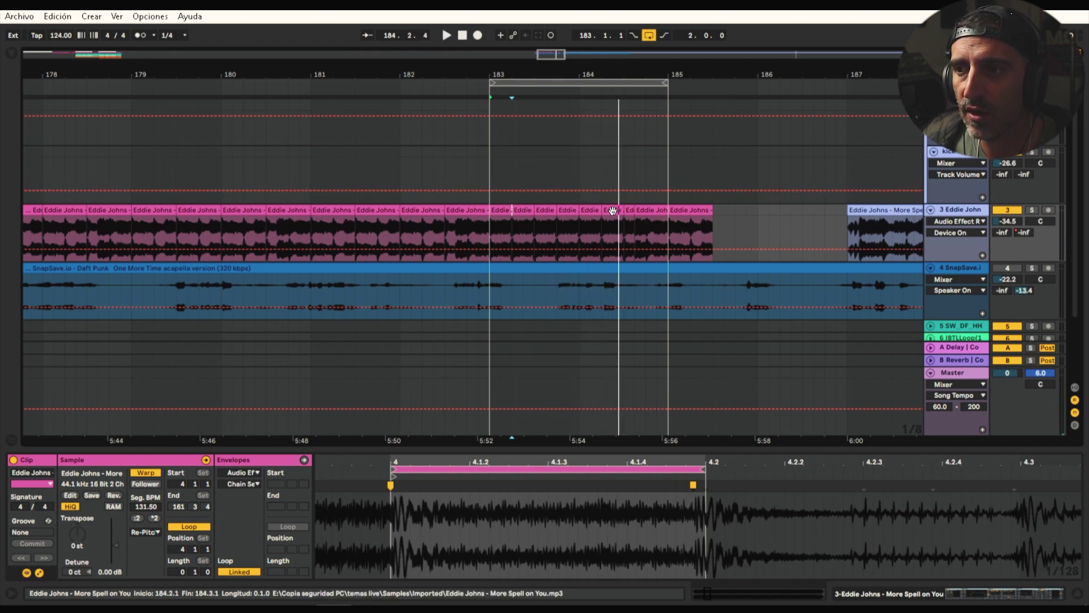
Set the arrangement loop to the two beats starting at 184.3.1, and audition the clip at 182.3.1
{"action": "left_click_drag", "start_coordinate": [496, 84], "coordinate": [627, 91]}
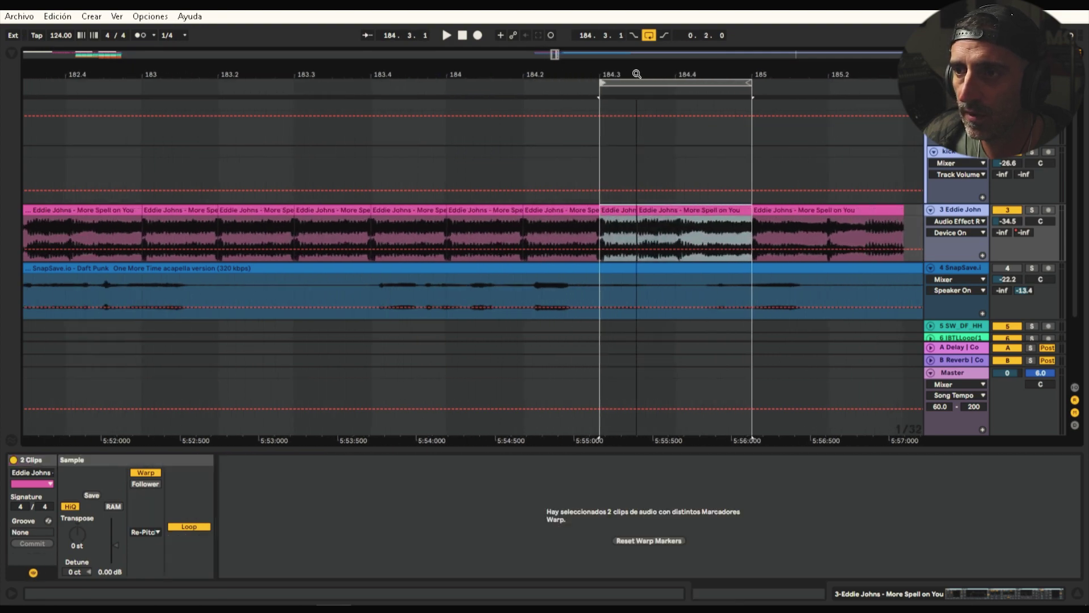
{"action": "left_click", "coordinate": [609, 211]}
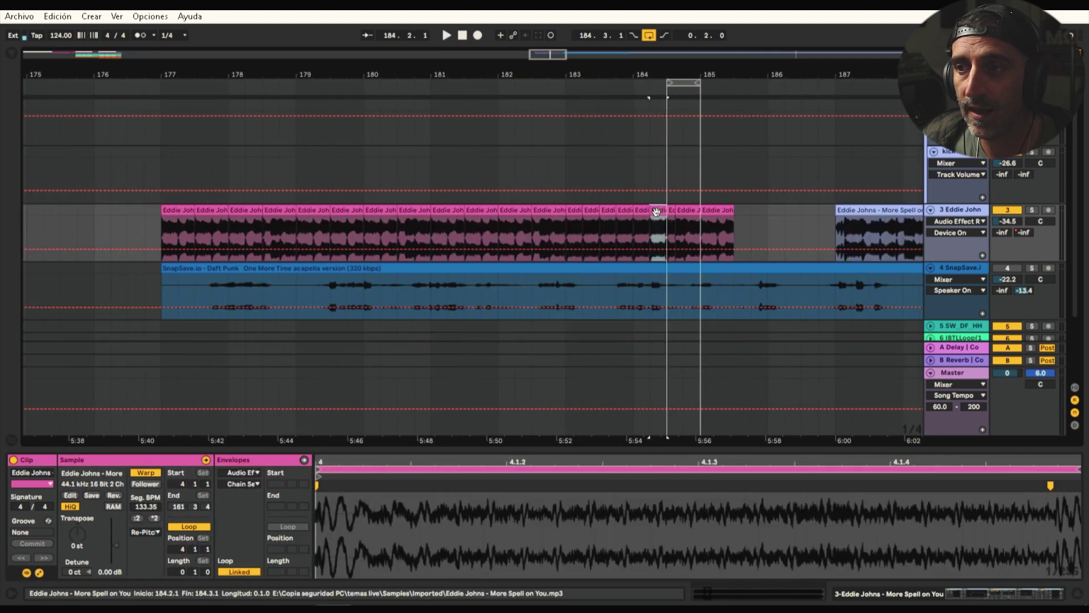
{"action": "left_click", "coordinate": [549, 211]}
{"action": "key", "text": "space"}
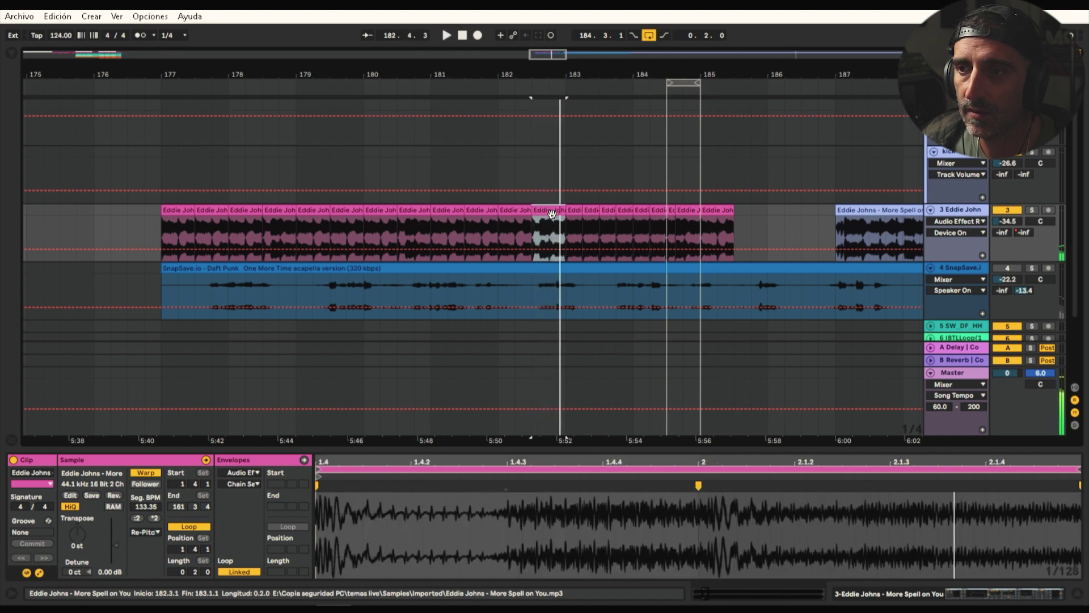
Audition the short clip at 184.3.1 and set the arrangement loop to the eight bars starting at bar 177
{"action": "left_click", "coordinate": [672, 218]}
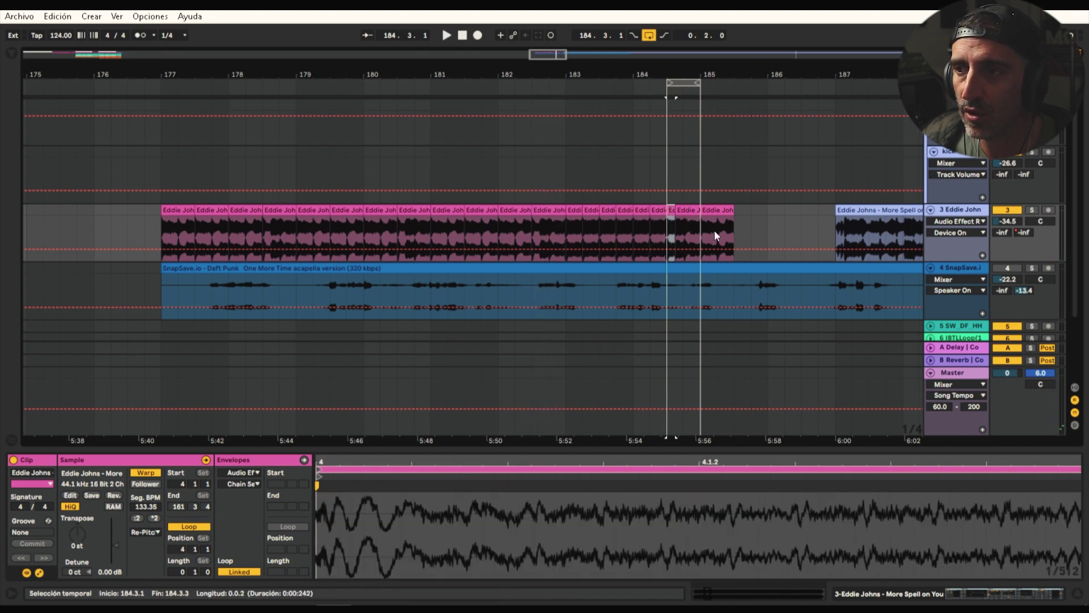
{"action": "key", "text": "space"}
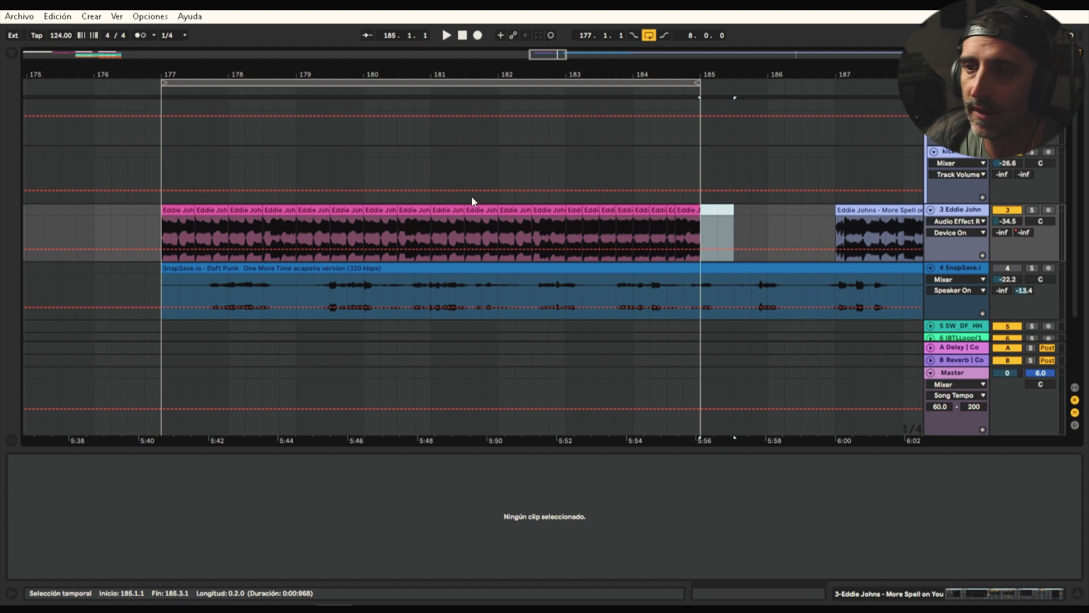
{"action": "left_click_drag", "start_coordinate": [577, 78], "coordinate": [576, 74]}
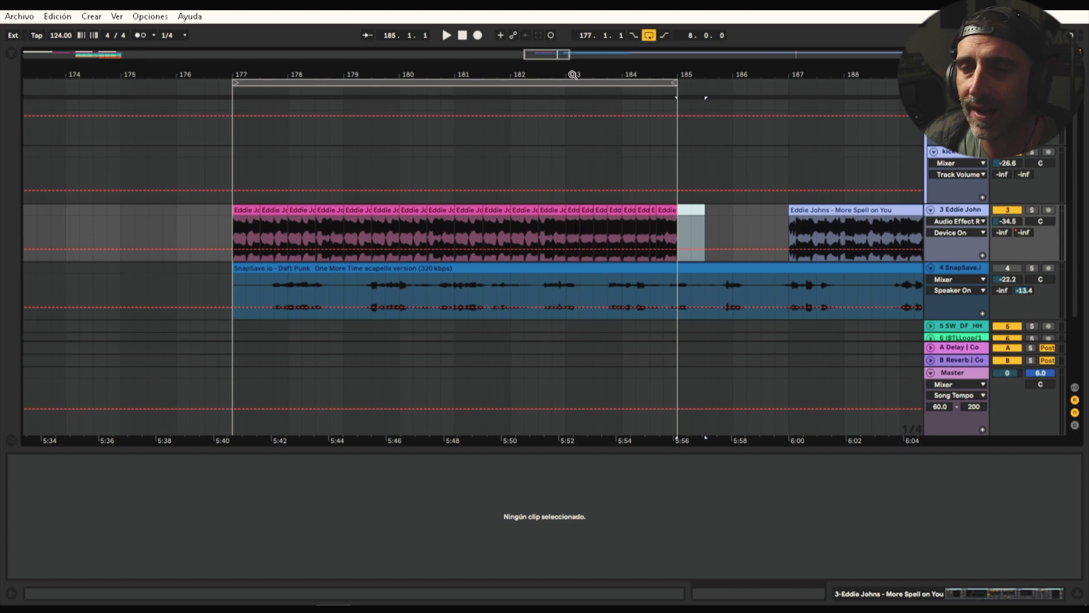
Open the device chain of the Eddie Johns track and turn on its Audio Effect Rack
{"action": "double_click", "coordinate": [962, 208]}
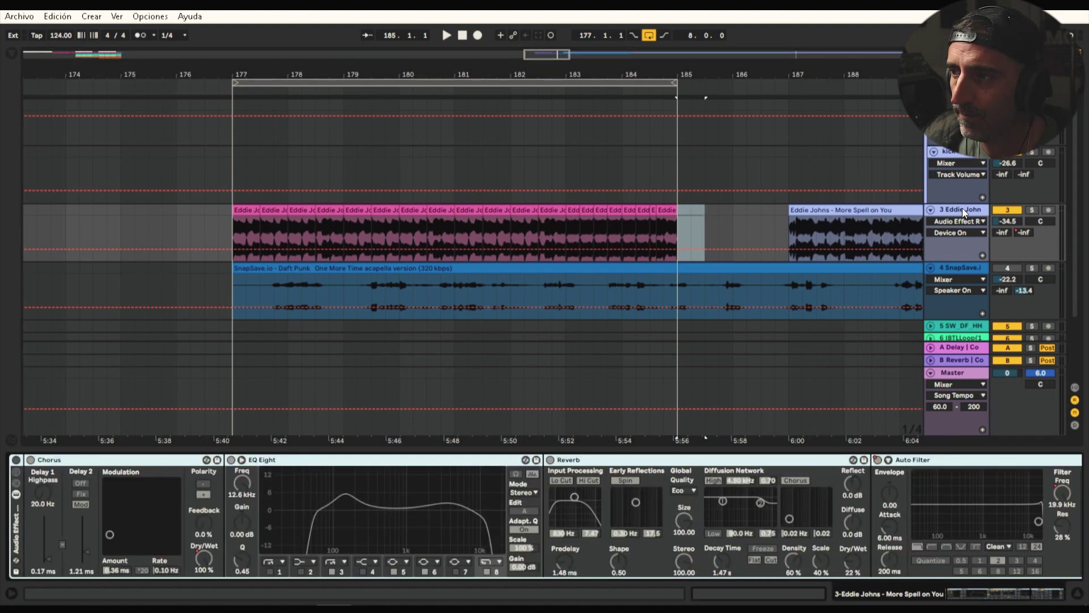
{"action": "left_click", "coordinate": [16, 460]}
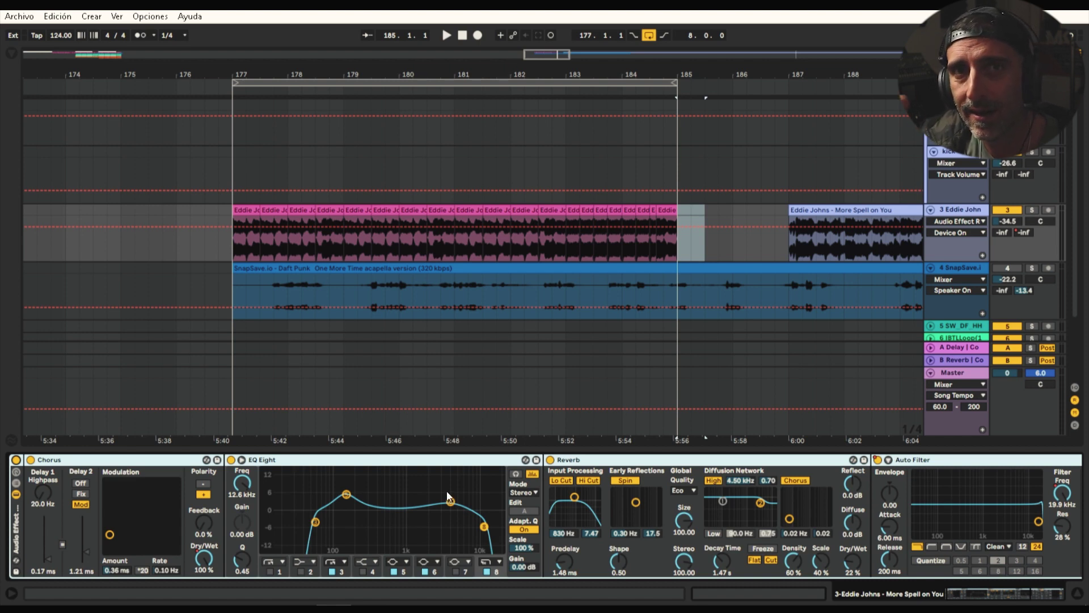
{"action": "left_click", "coordinate": [958, 464]}
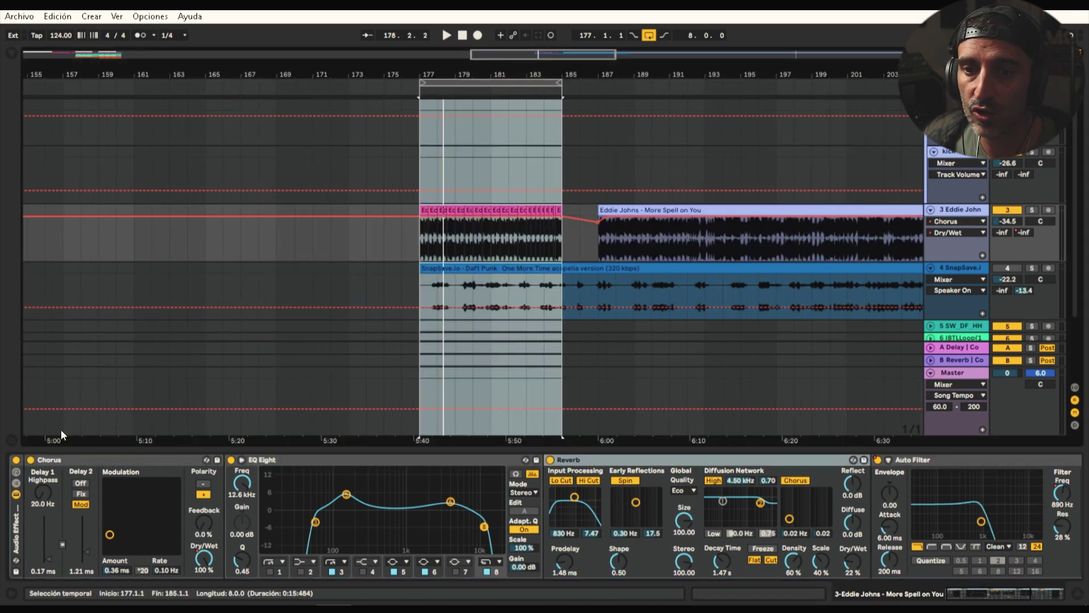
Bypass the Auto Filter, EQ Eight, Reverb and Chorus on the Eddie Johns track and play the dry loop
{"action": "left_click", "coordinate": [877, 460]}
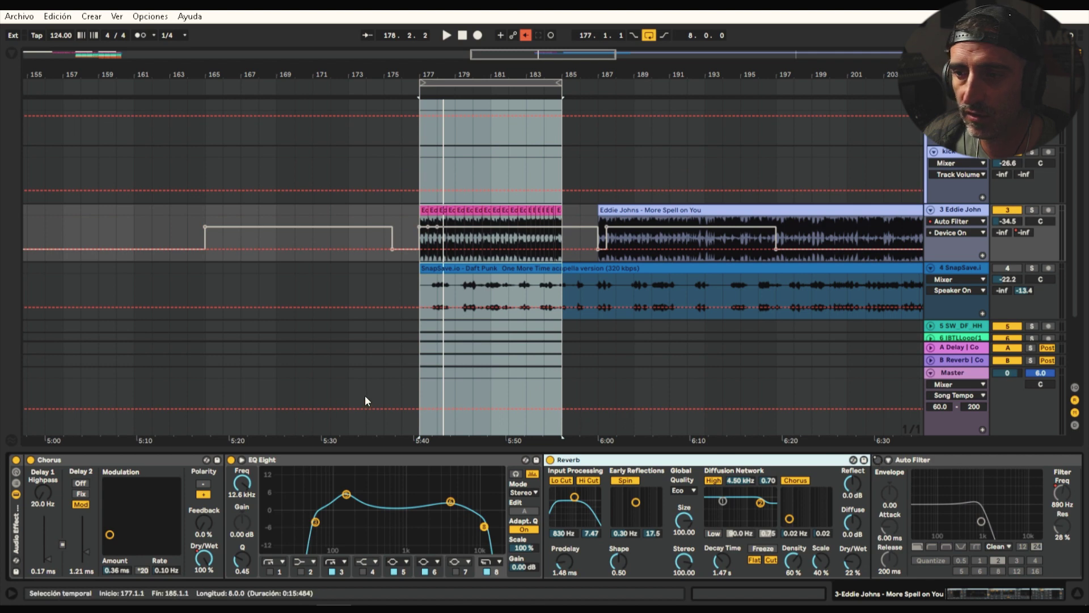
{"action": "left_click", "coordinate": [231, 459]}
{"action": "left_click", "coordinate": [550, 461]}
{"action": "key", "text": "space"}
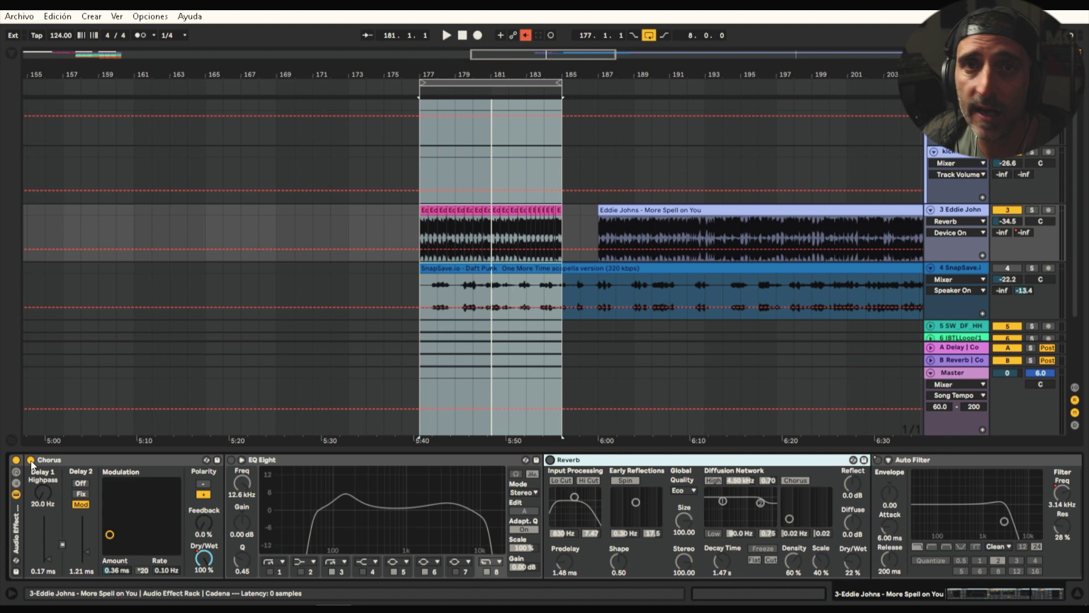
{"action": "left_click", "coordinate": [30, 460]}
{"action": "key", "text": "space"}
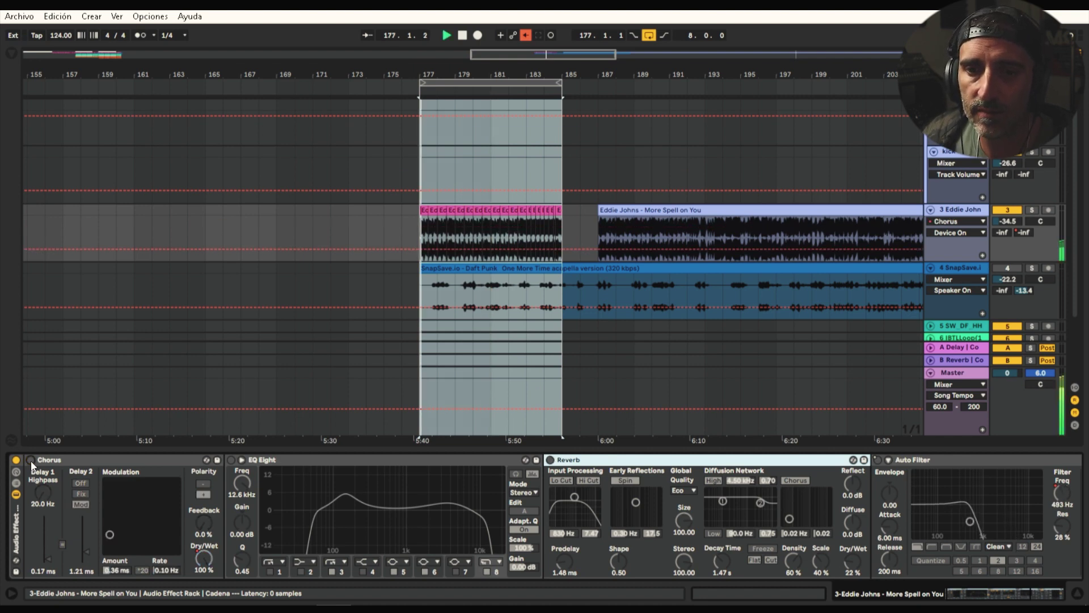
Turn the Chorus, EQ Eight and Reverb back on one after another, auditioning the loop between the changes
{"action": "left_click", "coordinate": [31, 461]}
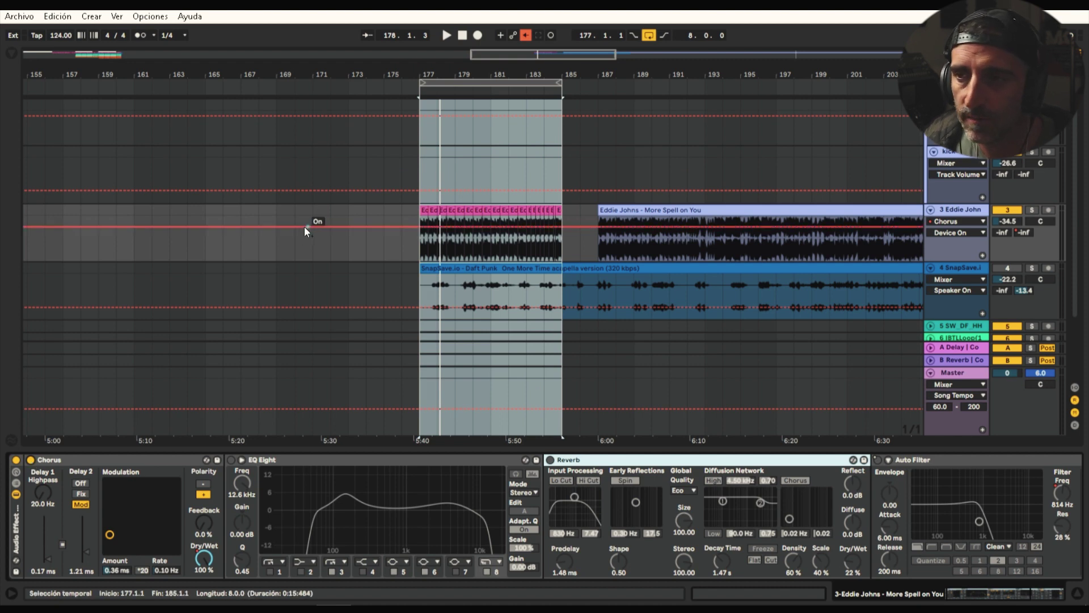
{"action": "left_click", "coordinate": [231, 460]}
{"action": "key", "text": "space"}
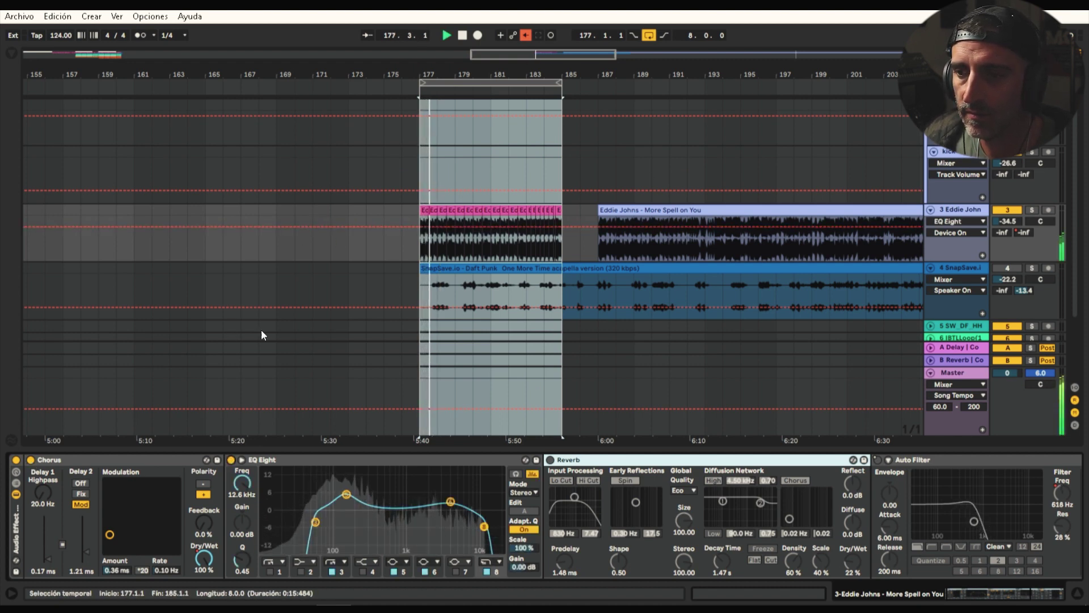
{"action": "key", "text": "space"}
{"action": "left_click", "coordinate": [550, 459]}
{"action": "scroll", "coordinate": [765, 464], "scroll_direction": "right", "scroll_amount": 5}
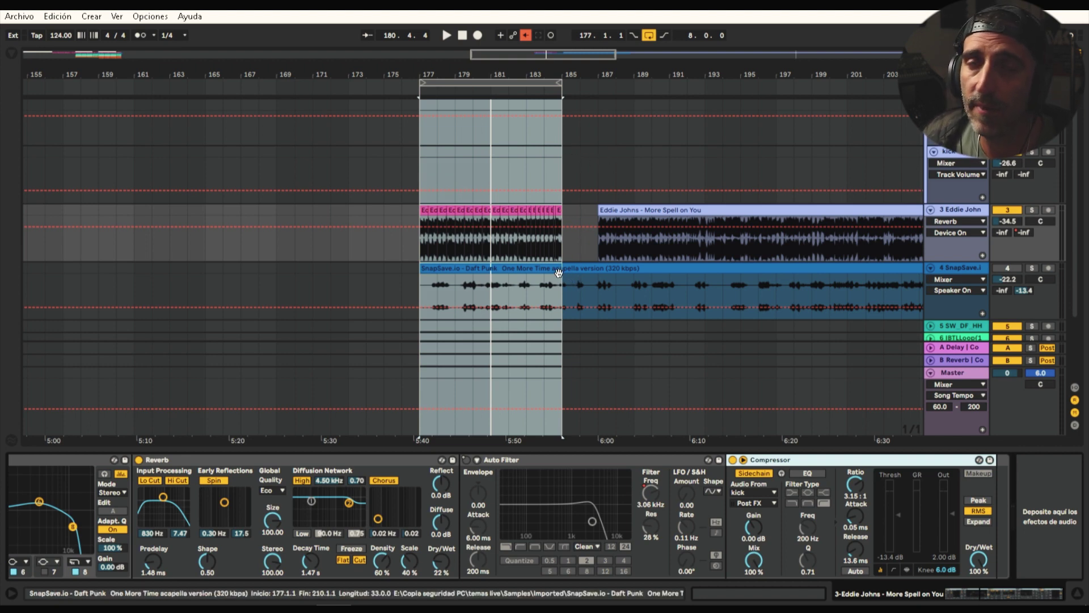
Move the acapella clip earlier so it starts at bar 166, auditioning it soloed to locate the wanted vocal phrase
{"action": "left_click_drag", "start_coordinate": [559, 272], "coordinate": [436, 273]}
{"action": "left_click", "coordinate": [520, 98]}
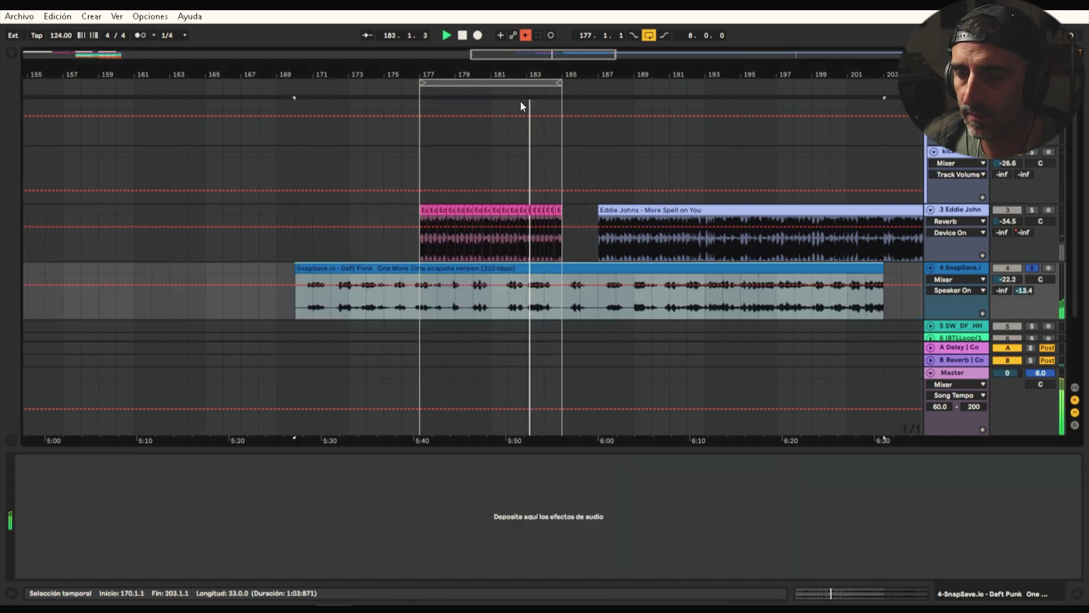
{"action": "key", "text": "Left"}
{"action": "key", "text": "Left"}
{"action": "key", "text": "Left"}
{"action": "key", "text": "Left"}
{"action": "key", "text": "space"}
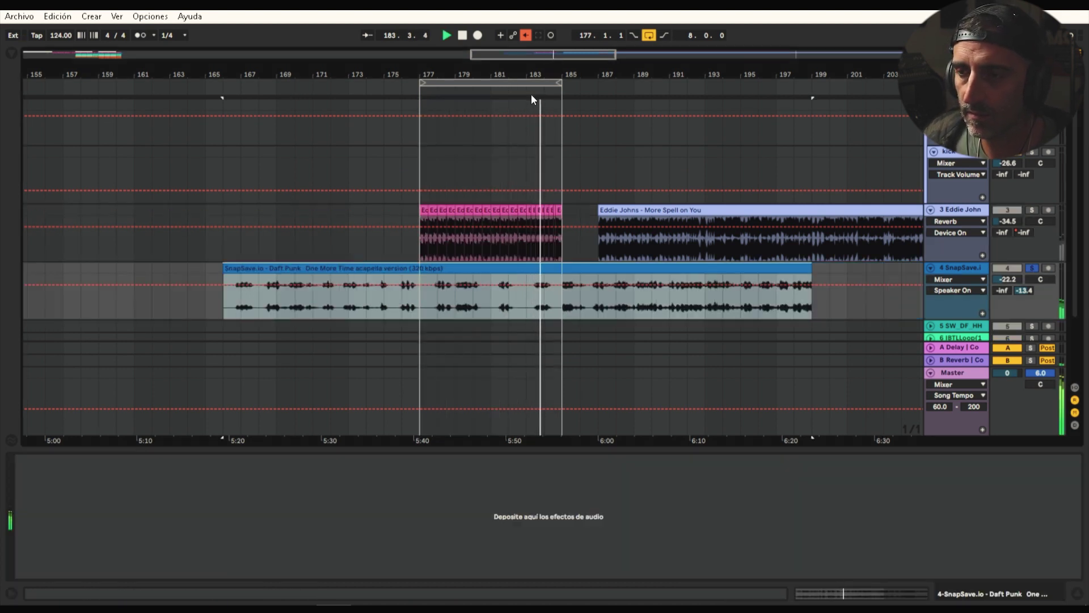
Trim the acapella clip to the short phrase from 184.3.1 to 185.2.3 and play it over the sample loop
{"action": "left_click_drag", "start_coordinate": [224, 275], "coordinate": [526, 275]}
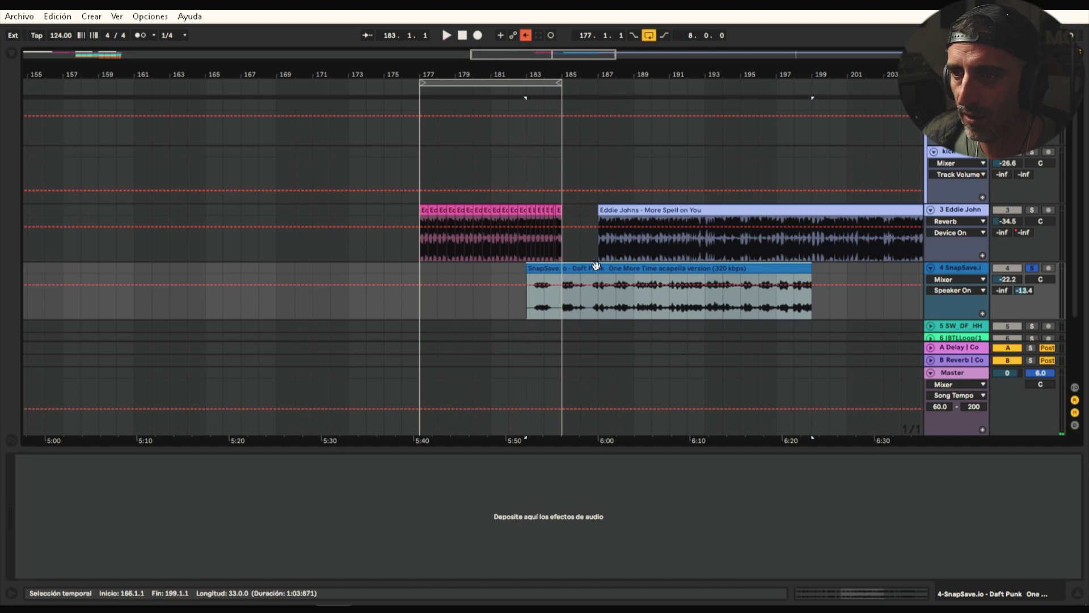
{"action": "left_click_drag", "start_coordinate": [810, 272], "coordinate": [561, 271]}
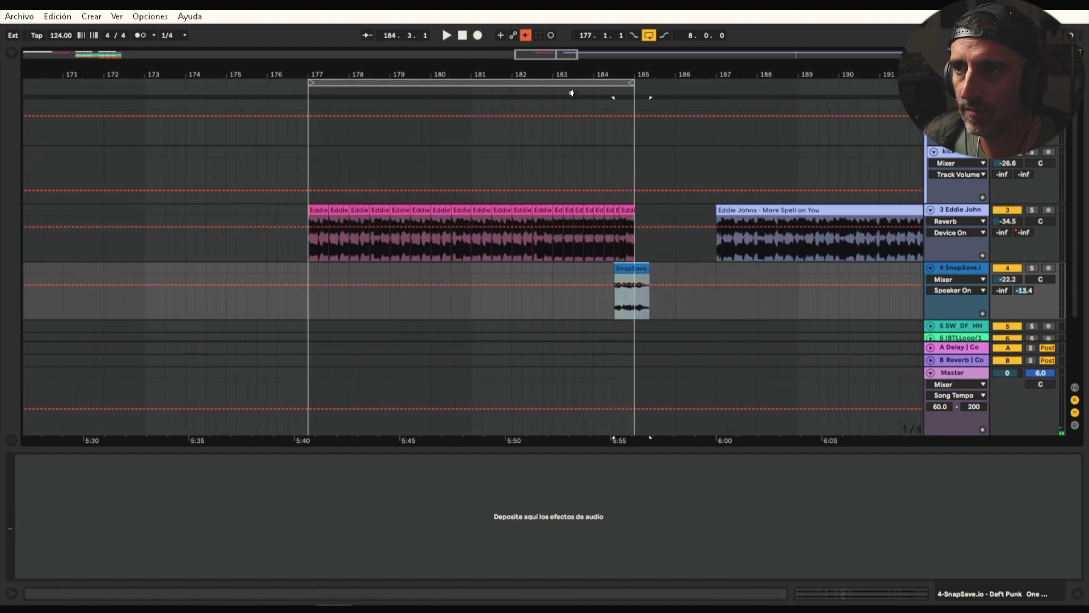
{"action": "key", "text": "space"}
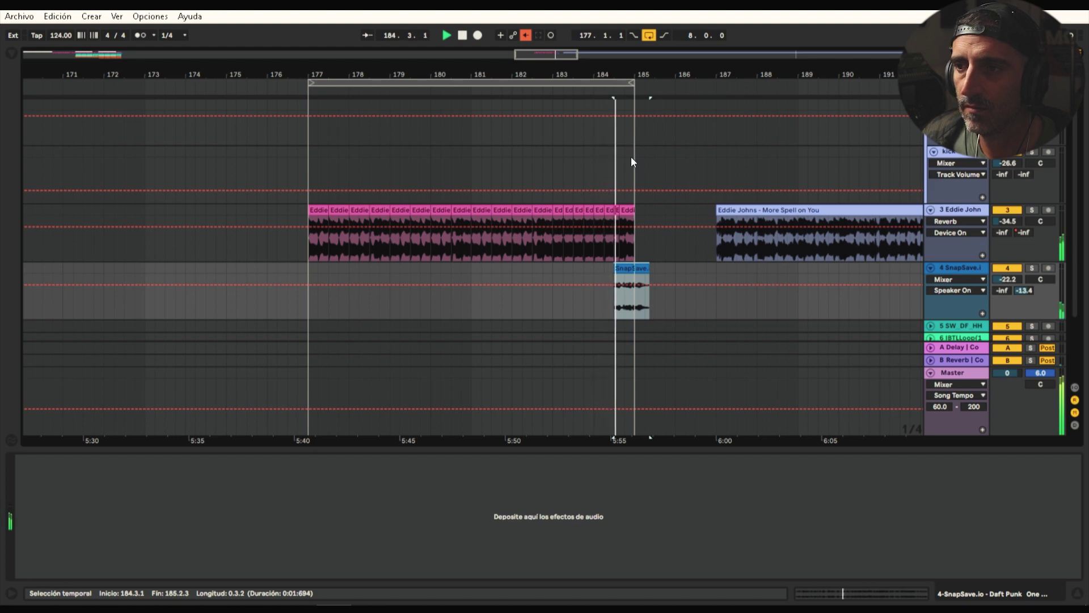
{"action": "key", "text": "space"}
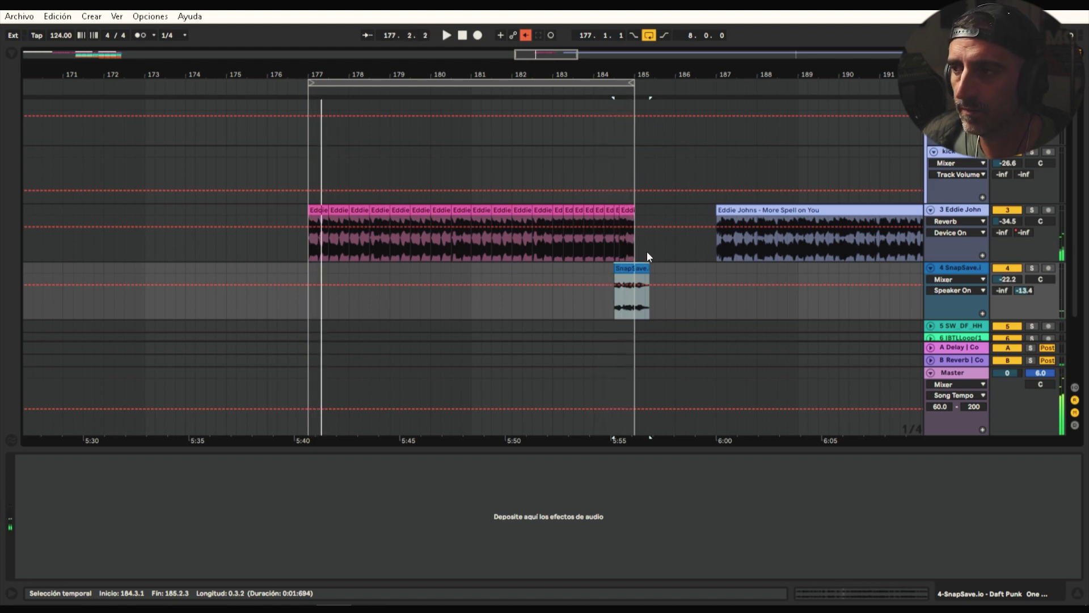
Set the acapella track's volume to -20.2 dB and add an EQ Eight with its high cut at 6.25 kHz
{"action": "left_click", "coordinate": [1016, 278]}
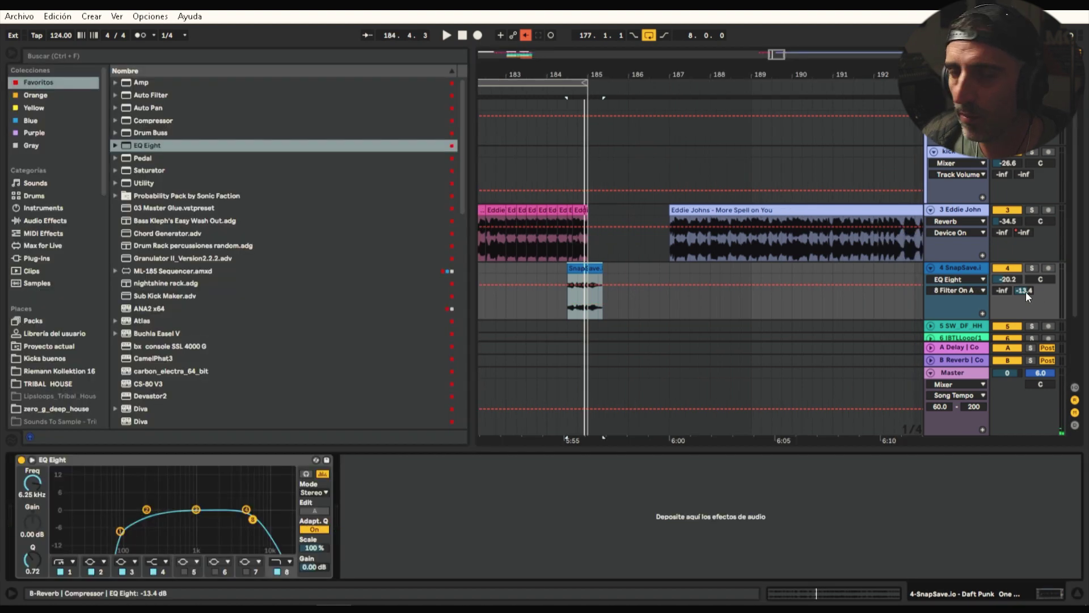
{"action": "left_click", "coordinate": [7, 54]}
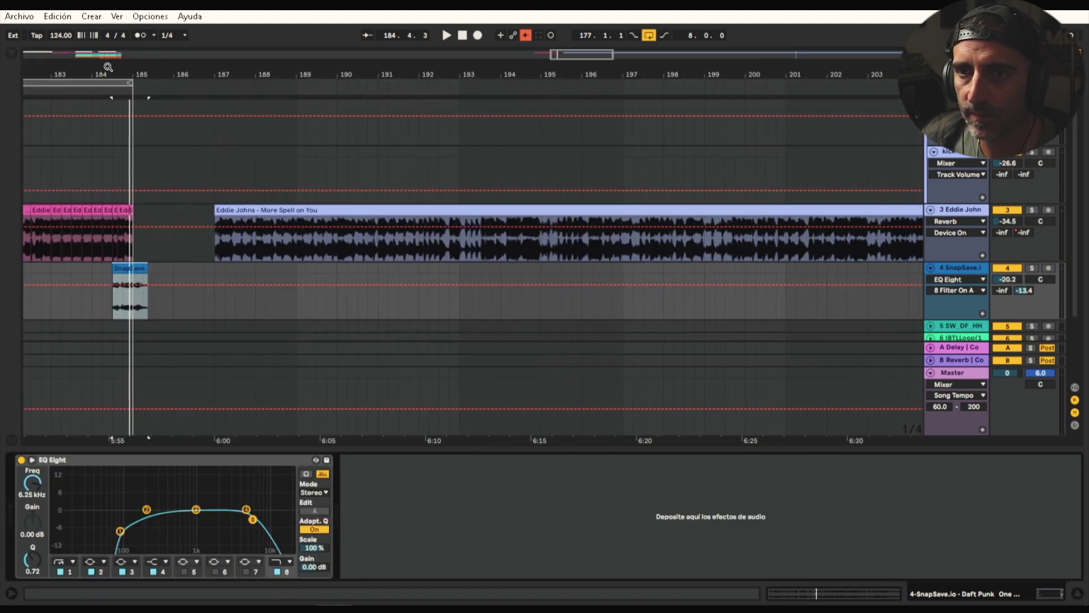
Examine the TR-909 kick, acapella phrase and SW_DF_HHOLoop hi-hat clips in the extended arrangement
{"action": "left_click_drag", "start_coordinate": [422, 74], "coordinate": [422, 67]}
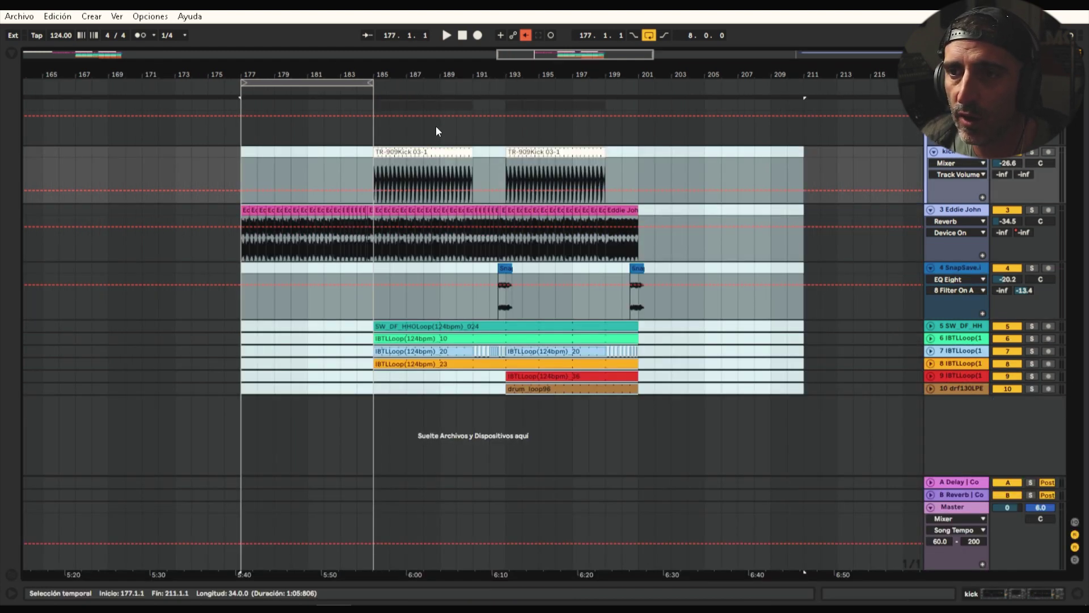
{"action": "left_click", "coordinate": [420, 150]}
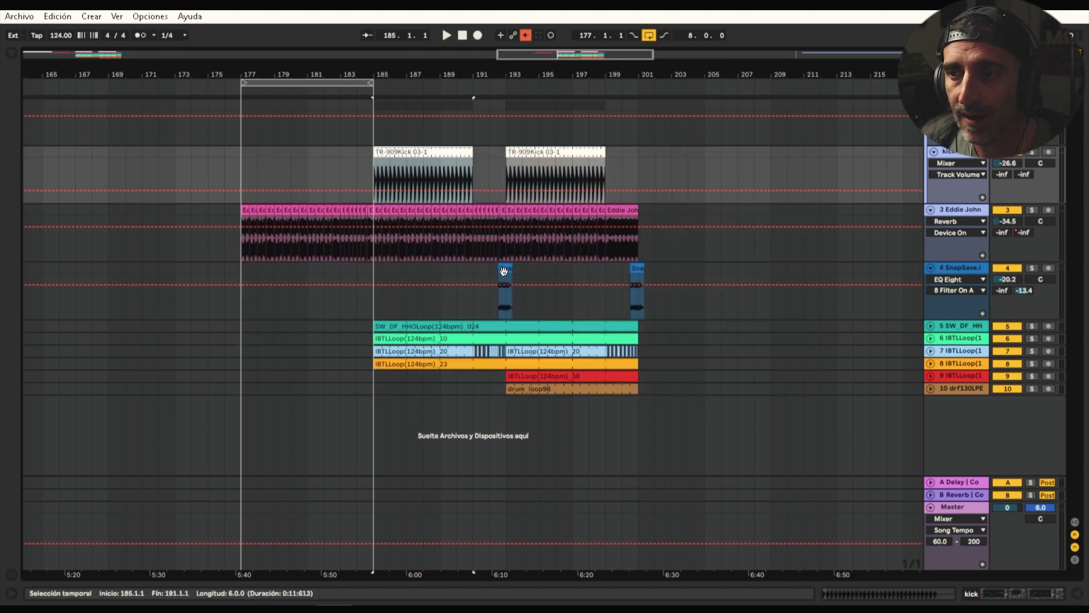
{"action": "left_click", "coordinate": [505, 292]}
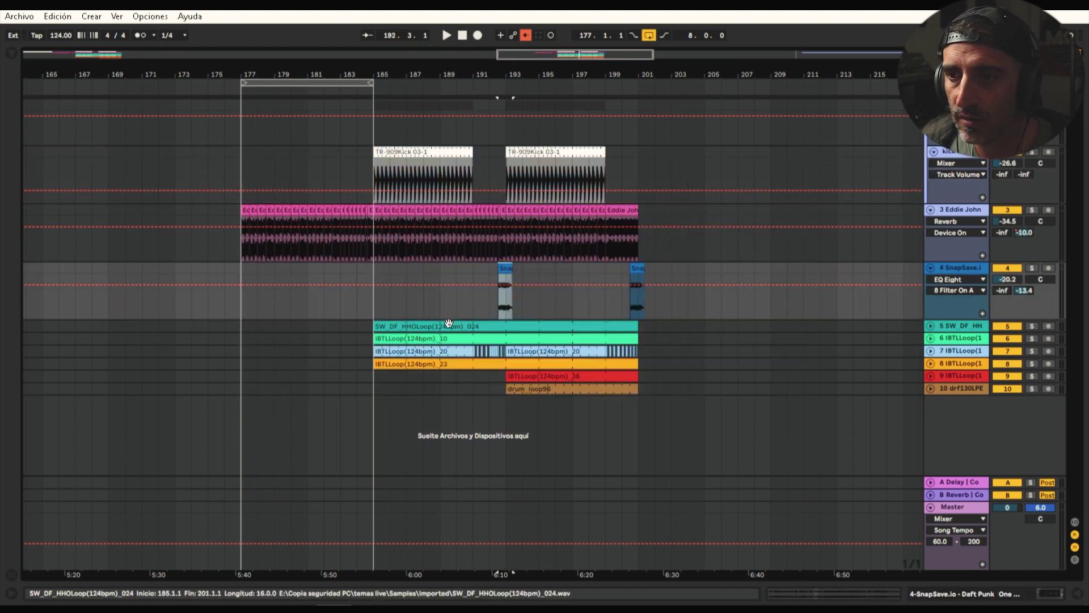
{"action": "left_click", "coordinate": [463, 326]}
Solo the IBTLLoop percussion loops on tracks 6 and 8 in turn and audition them from bar 185
{"action": "left_click", "coordinate": [472, 339]}
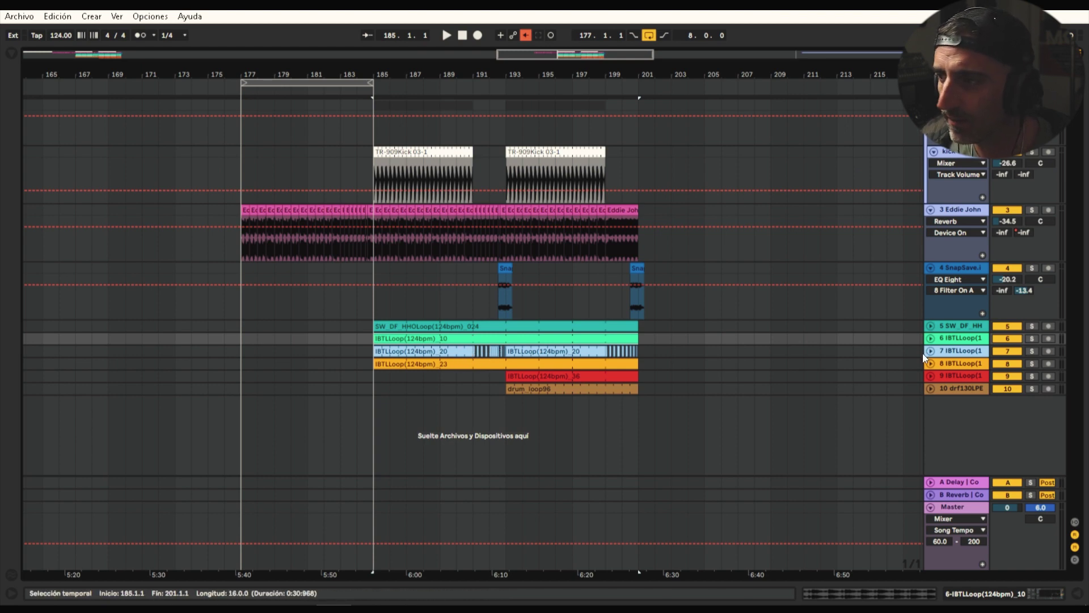
{"action": "left_click", "coordinate": [1036, 338]}
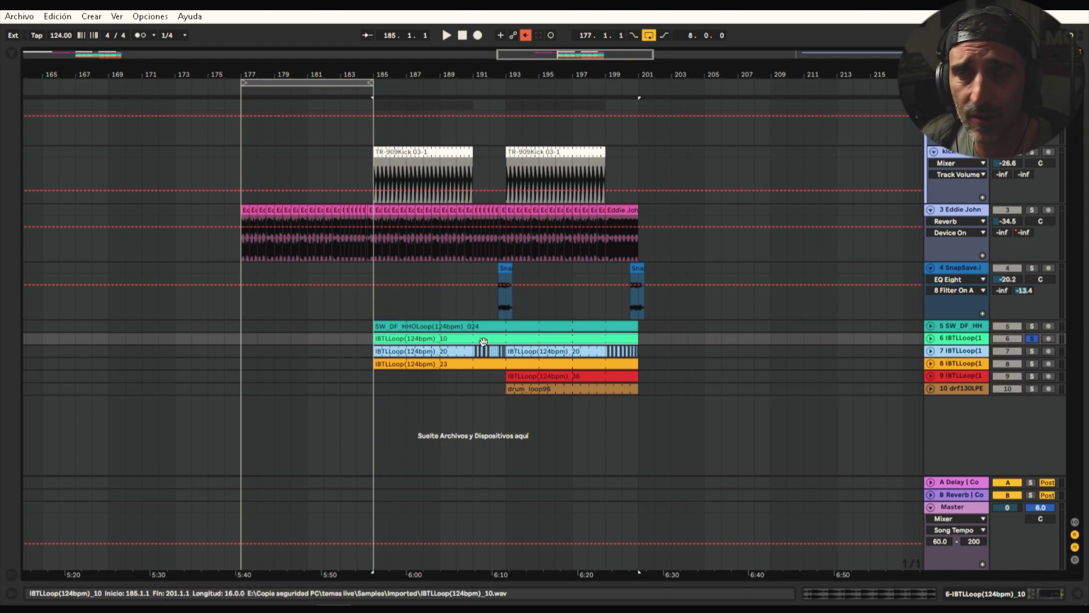
{"action": "key", "text": "space"}
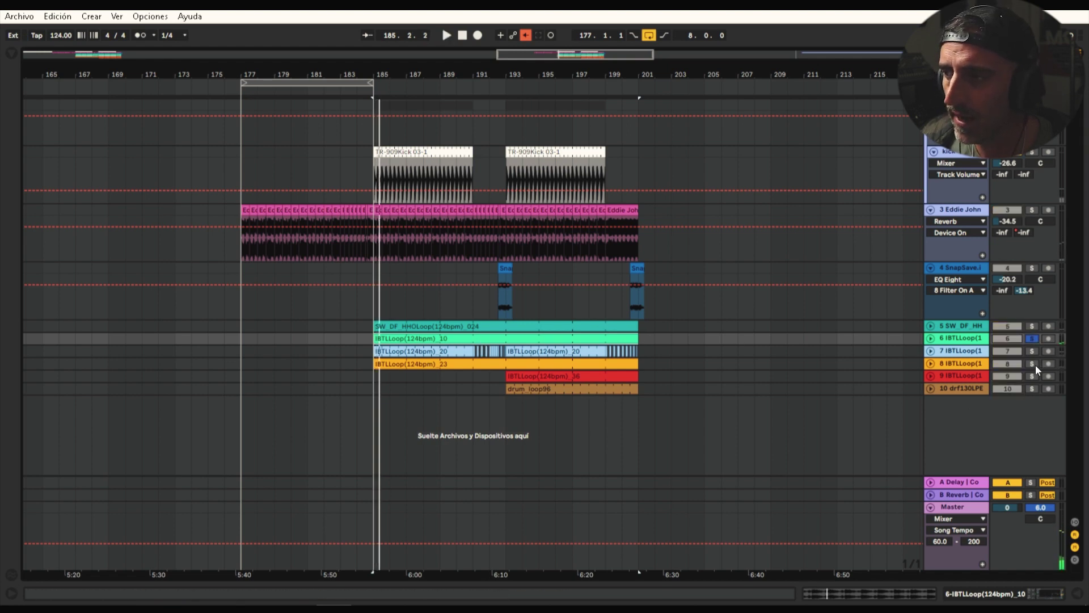
{"action": "left_click", "coordinate": [1033, 365]}
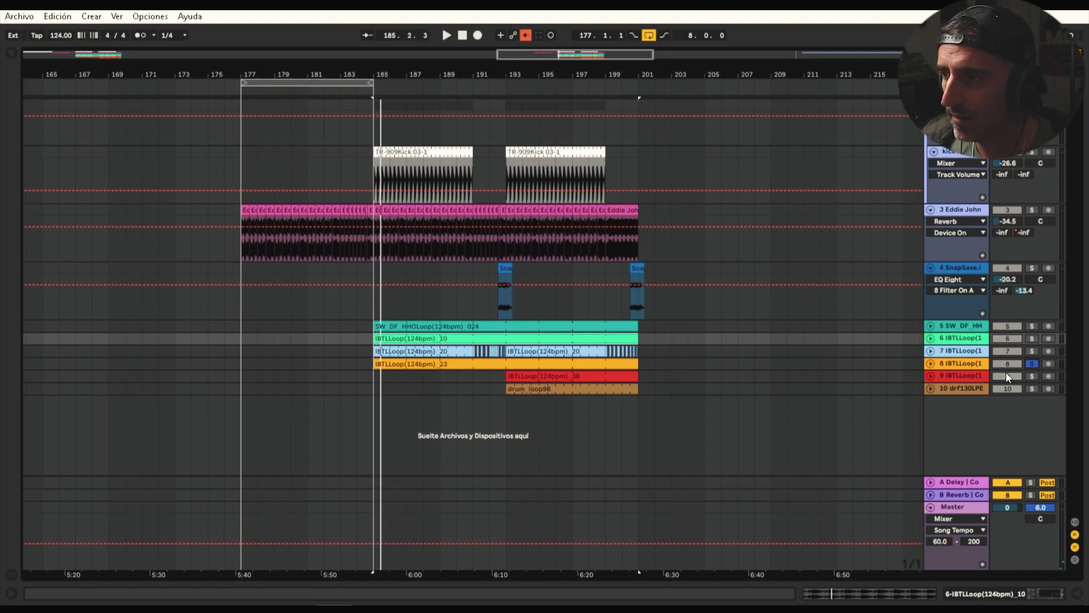
Solo the IBTLLoop 36 and drum loop tracks, 9 and 10, in turn and audition them from bar 193
{"action": "left_click", "coordinate": [568, 376]}
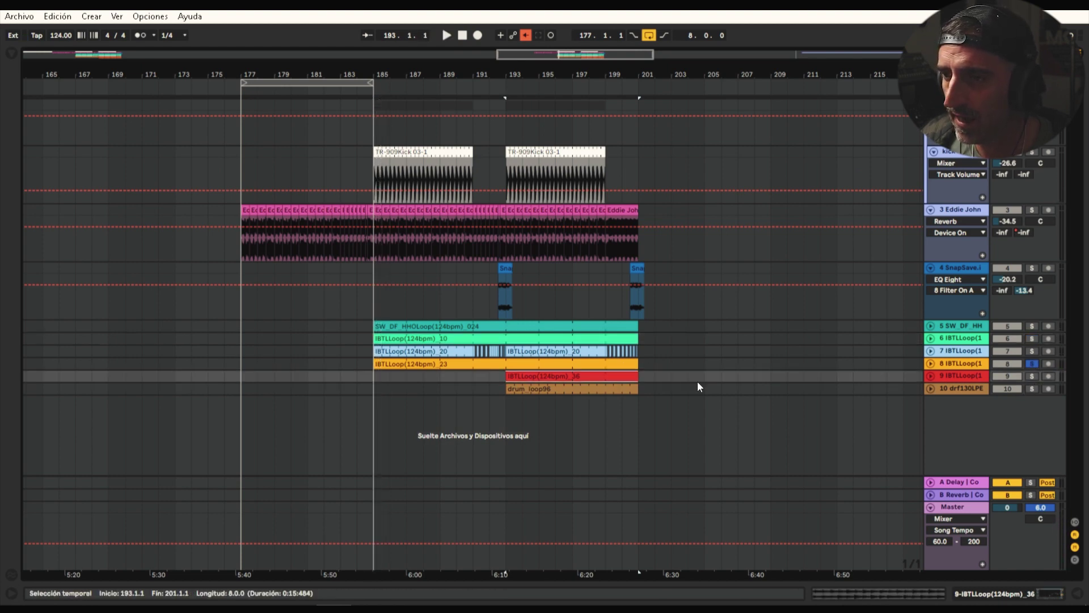
{"action": "left_click", "coordinate": [1033, 376]}
{"action": "key", "text": "space"}
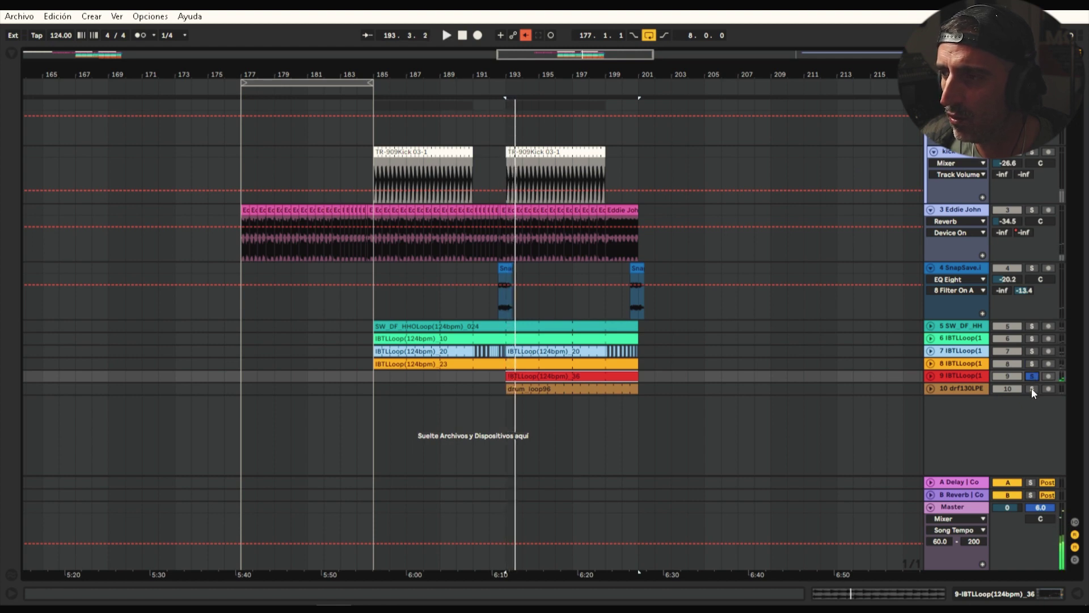
{"action": "left_click", "coordinate": [1031, 387]}
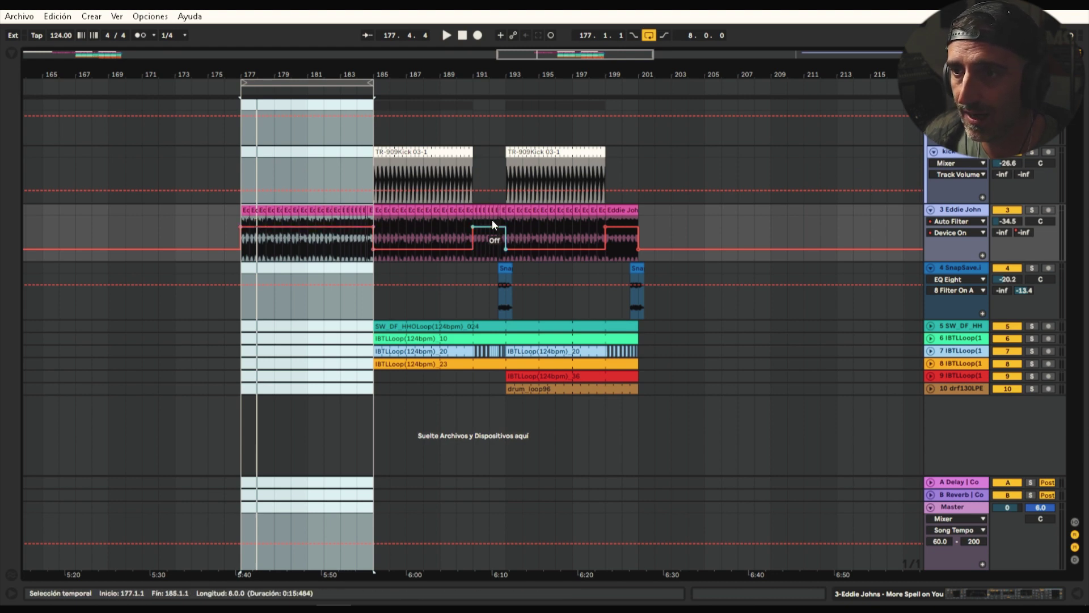
Examine the Auto Filter Frequency and Chorus Dry/Wet automation on the Eddie Johns track
{"action": "left_click", "coordinate": [964, 232]}
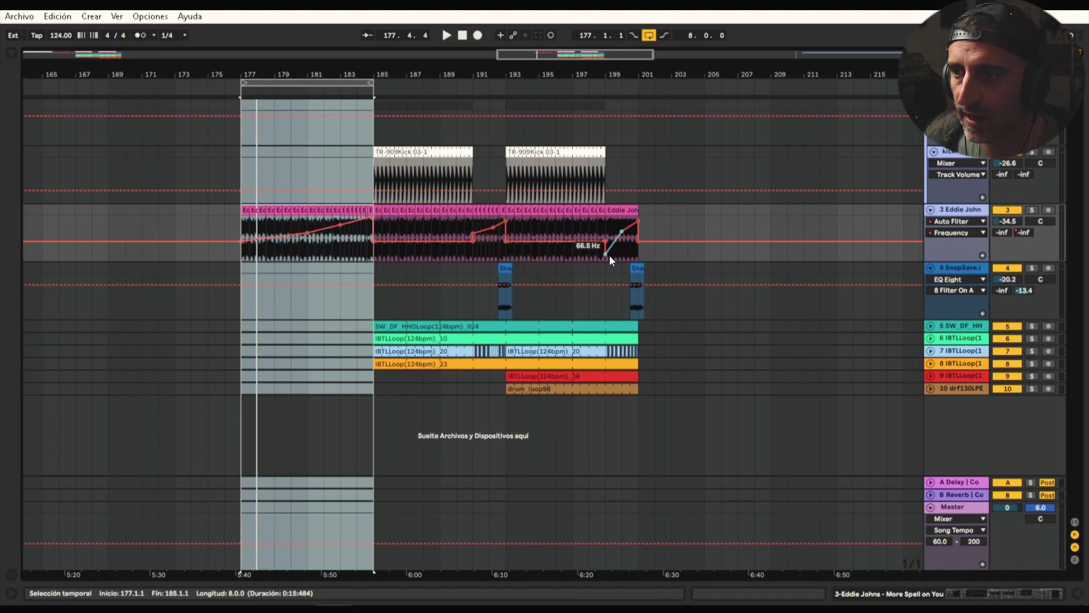
{"action": "left_click", "coordinate": [624, 208]}
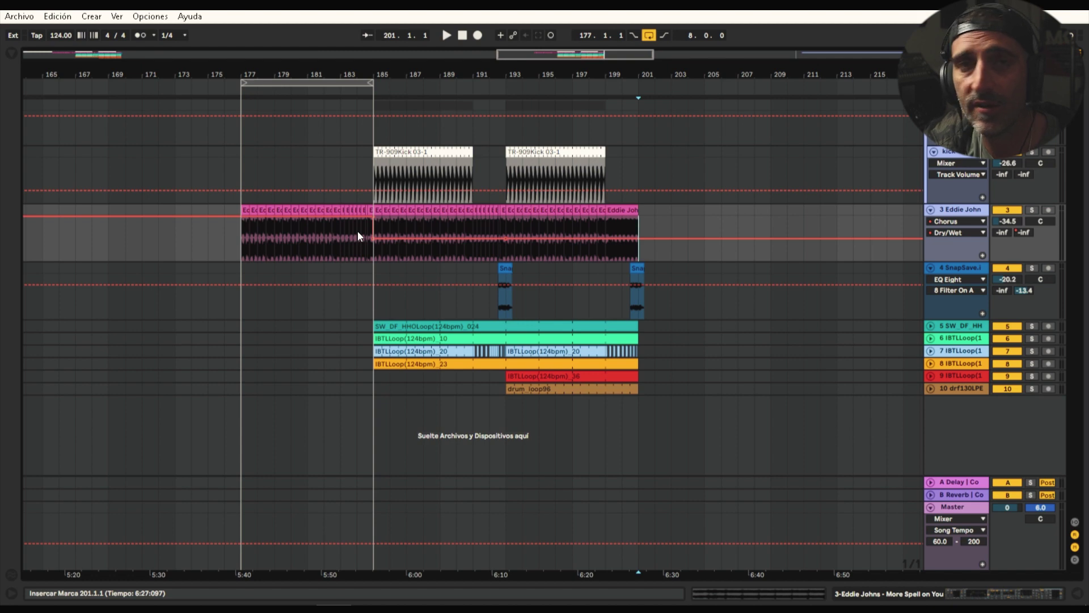
Examine the effect chains on the hi-hat loop track 5 and the IBTLLoop tracks 6 and 7
{"action": "double_click", "coordinate": [967, 326]}
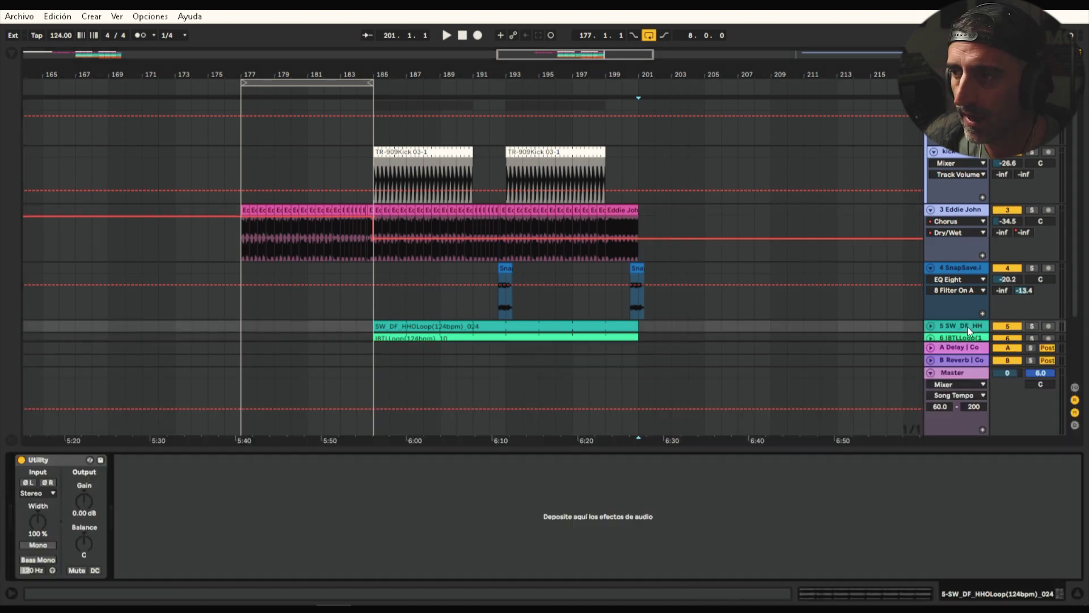
{"action": "scroll", "coordinate": [852, 269], "scroll_direction": "down", "scroll_amount": 3}
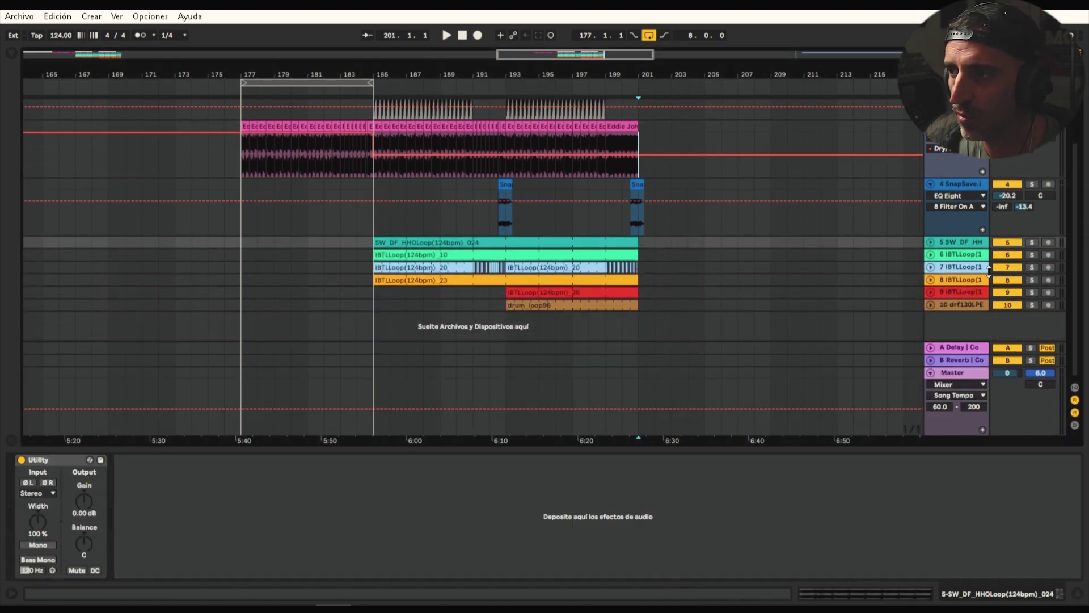
{"action": "left_click", "coordinate": [970, 254]}
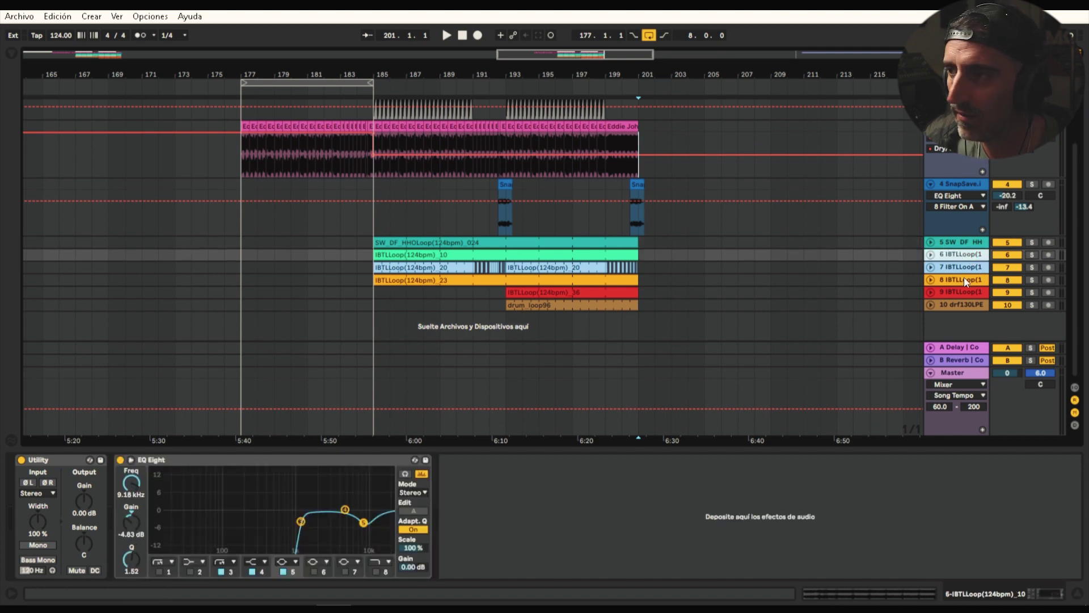
{"action": "left_click", "coordinate": [960, 241]}
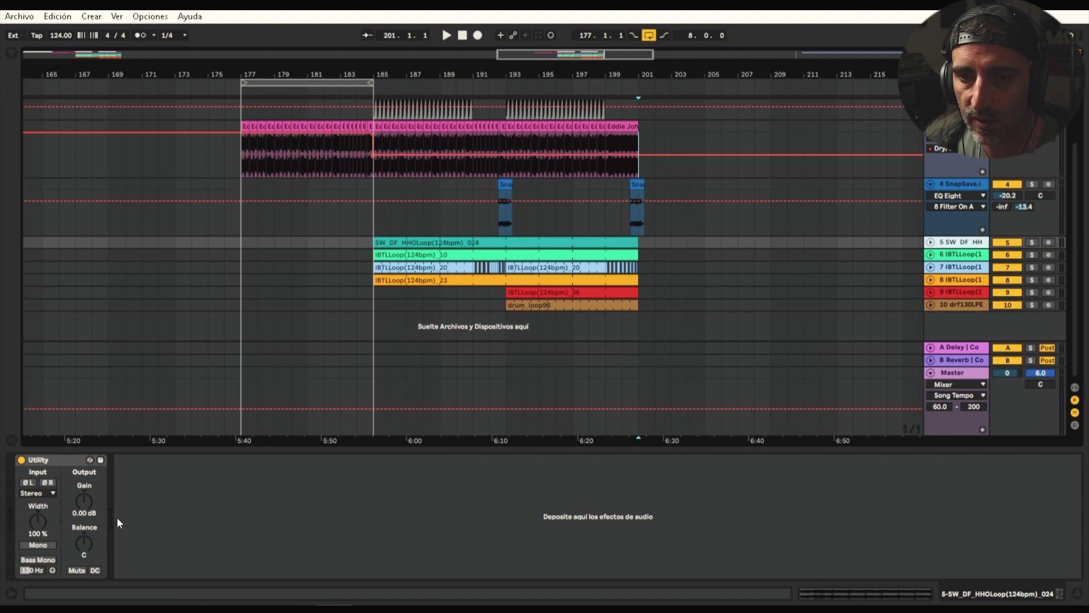
{"action": "left_click", "coordinate": [957, 254]}
{"action": "left_click", "coordinate": [958, 266]}
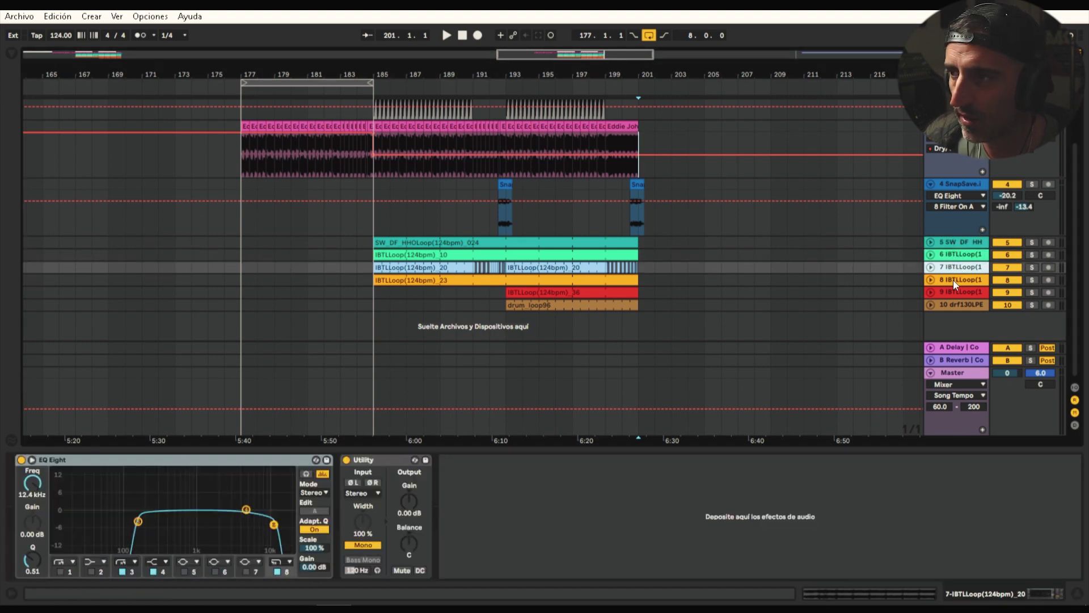
Solo the IBTLLoop 20 track and audition it from bar 185 and through the chopped fill at bar 191
{"action": "left_click", "coordinate": [1032, 266]}
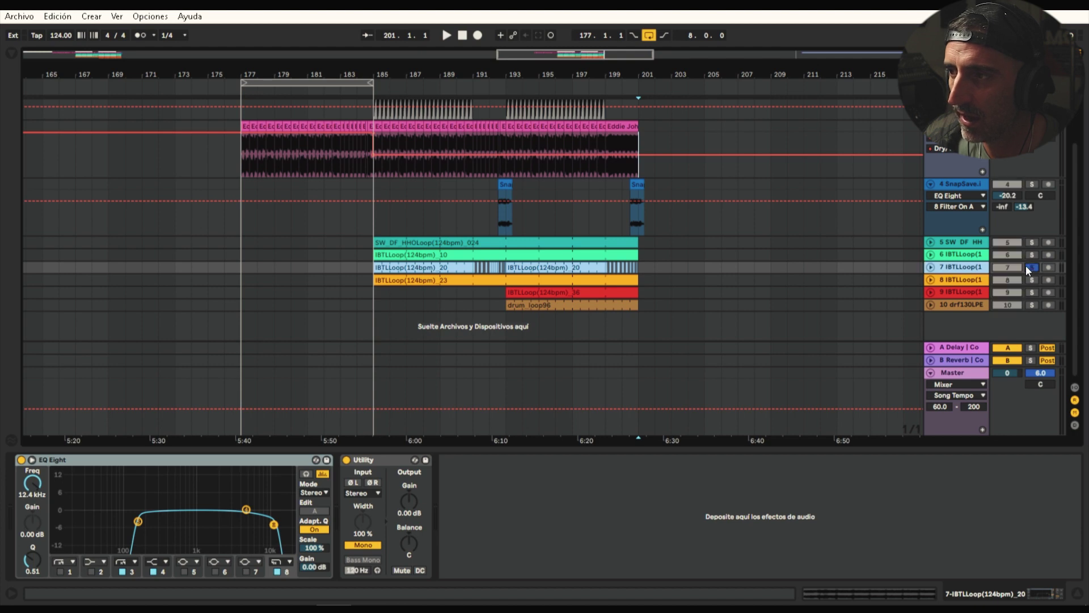
{"action": "left_click", "coordinate": [449, 268]}
{"action": "key", "text": "space"}
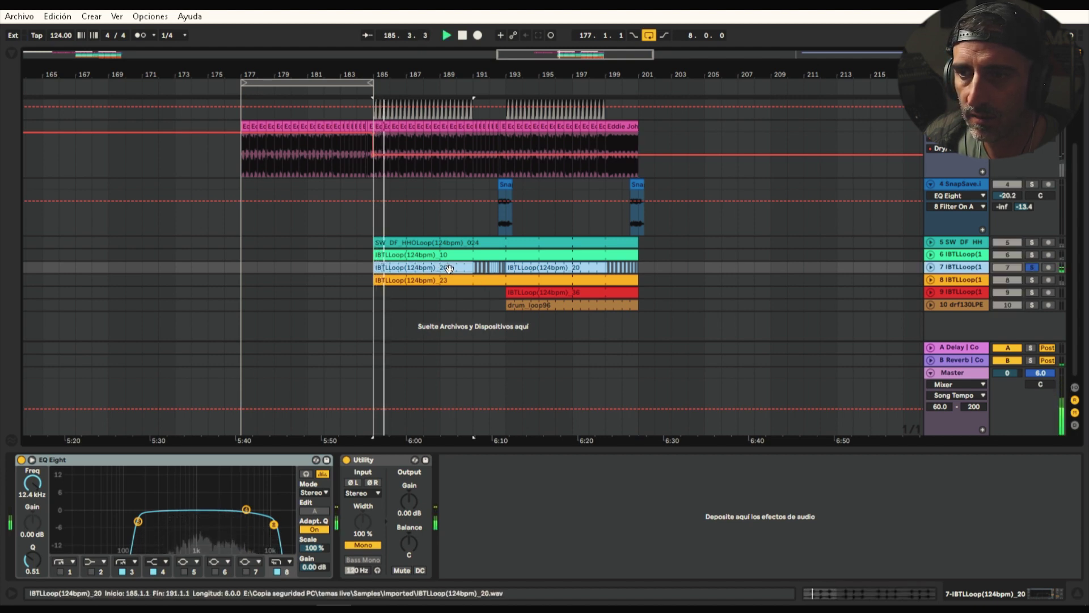
{"action": "key", "text": "space"}
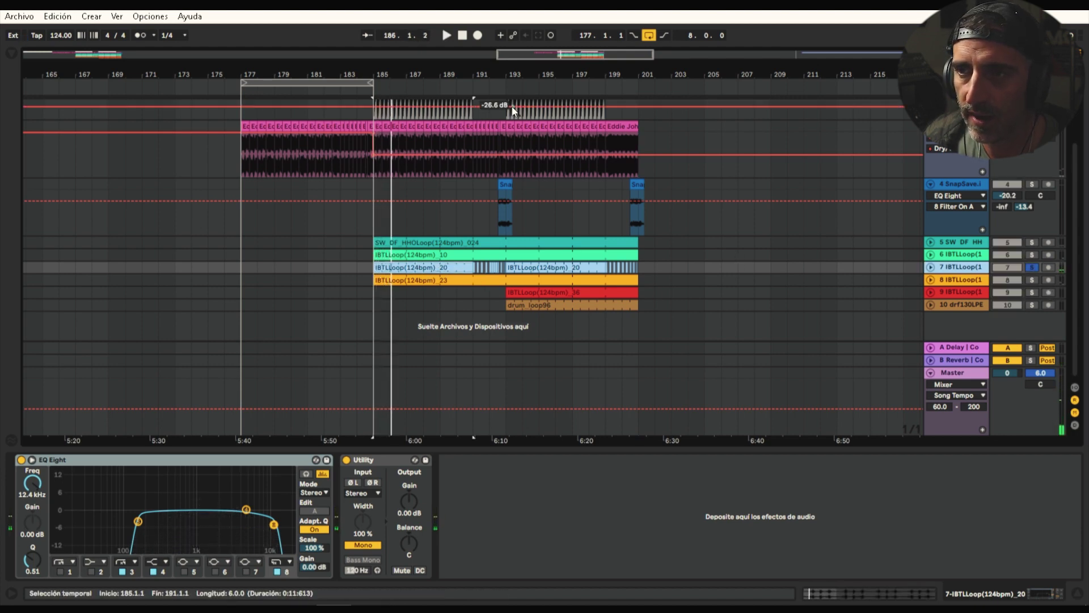
{"action": "left_click_drag", "start_coordinate": [484, 76], "coordinate": [482, 105]}
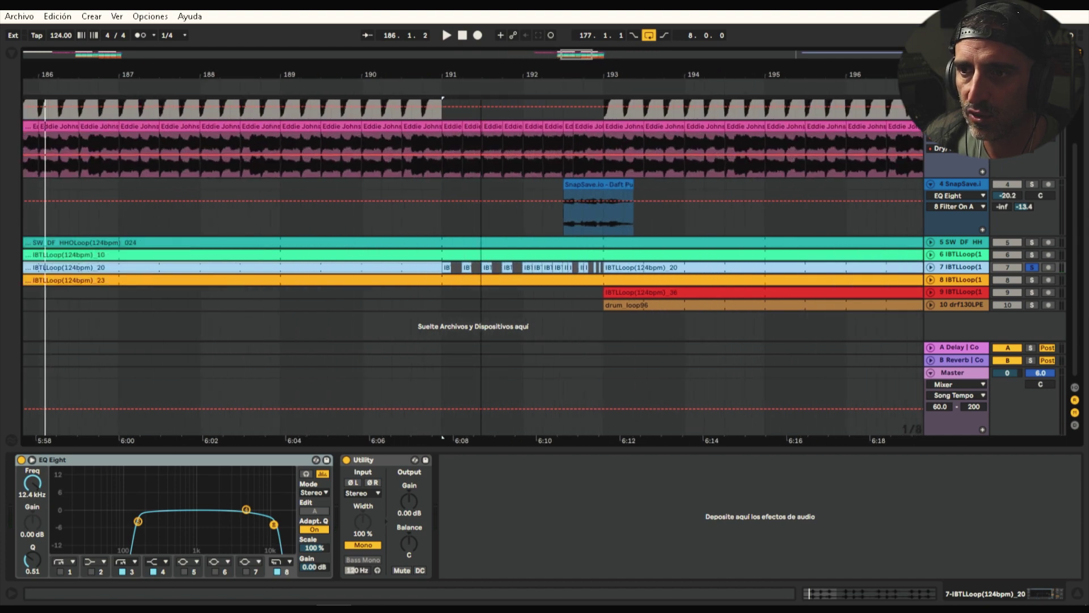
{"action": "left_click", "coordinate": [434, 85]}
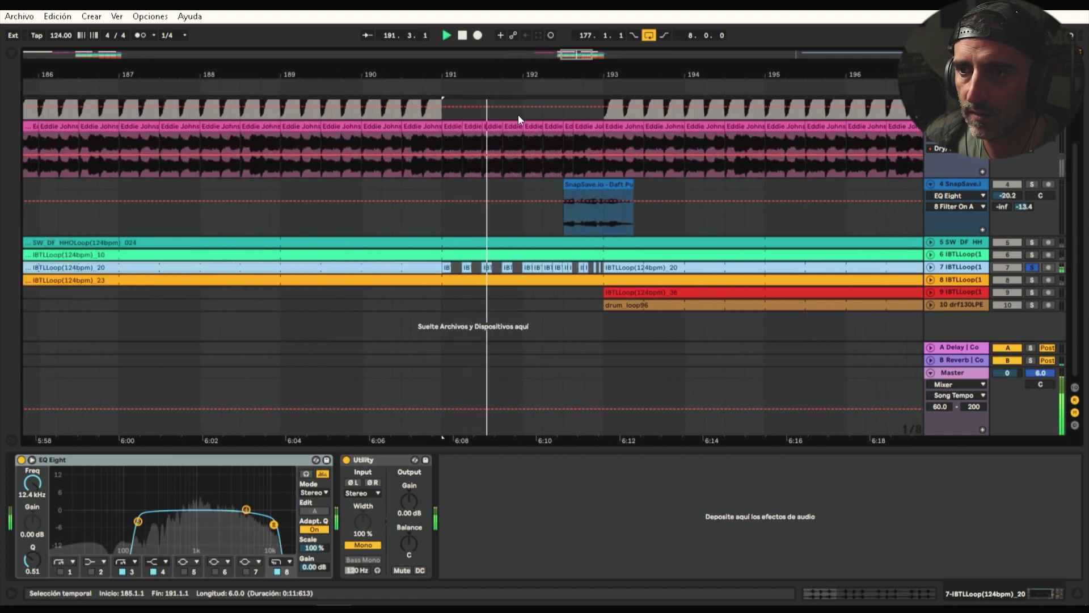
Unfold the IBTLLoop 20 track, play the full arrangement from bar 177, and set that track's volume to -26.1 dB
{"action": "left_click", "coordinate": [931, 268]}
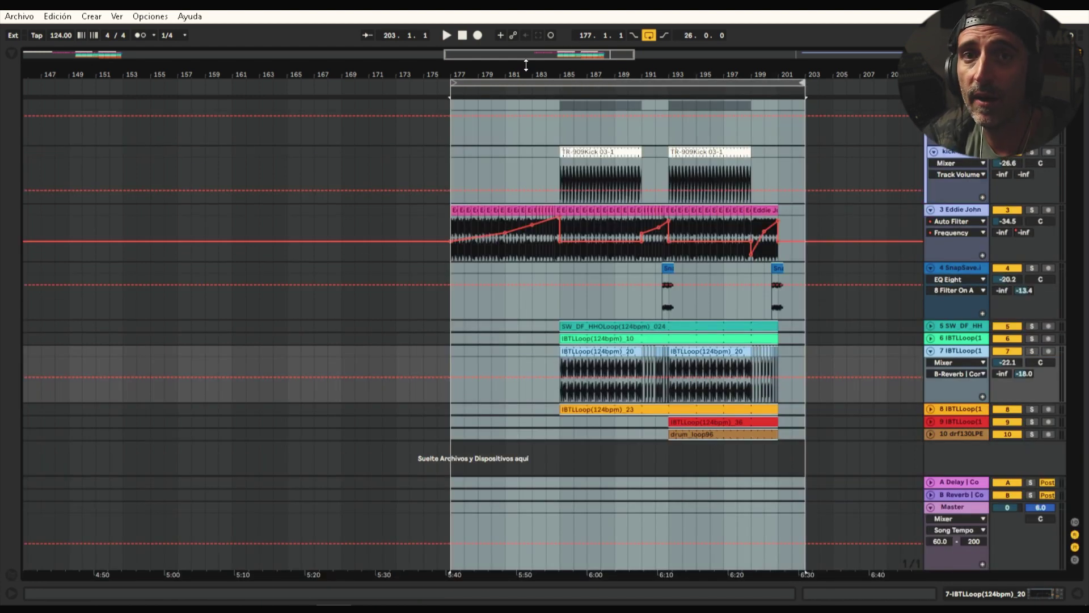
{"action": "key", "text": "space"}
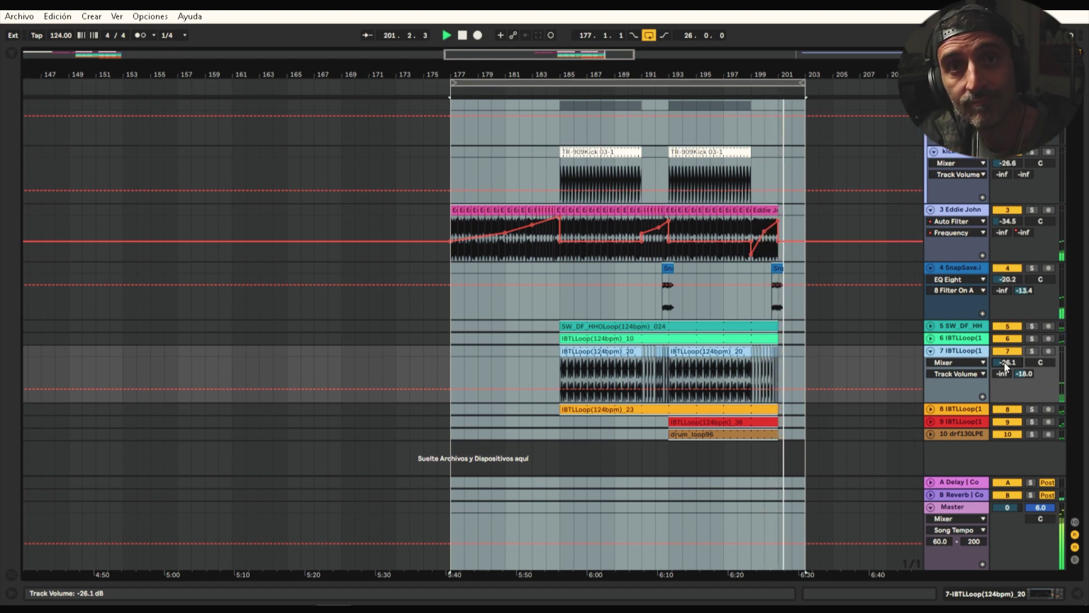
{"action": "key", "text": "space"}
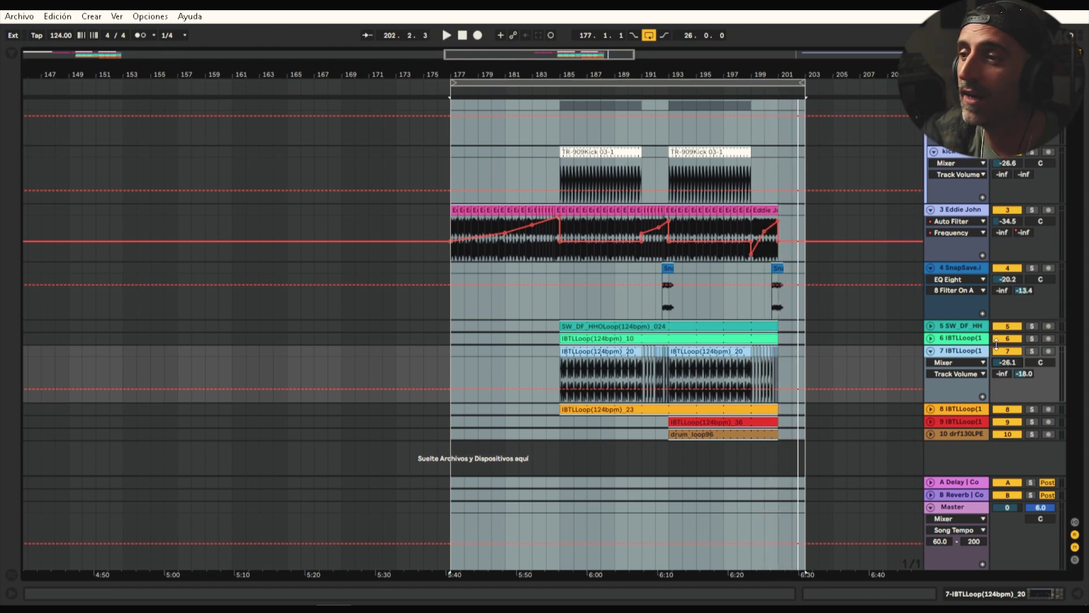